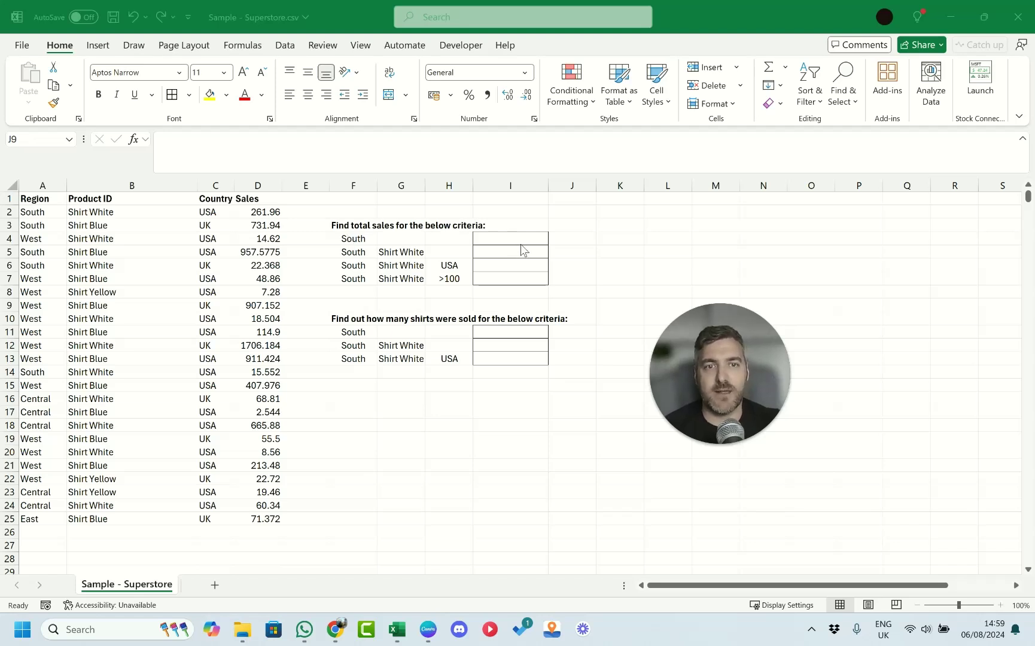
# - Total the South region's sales in I4 with the formula =SUMIF(A2:A25,F4,D2:D25)
pyautogui.moveTo(516, 237); pyautogui.dragTo(522, 281)
pyautogui.write('=sumif')
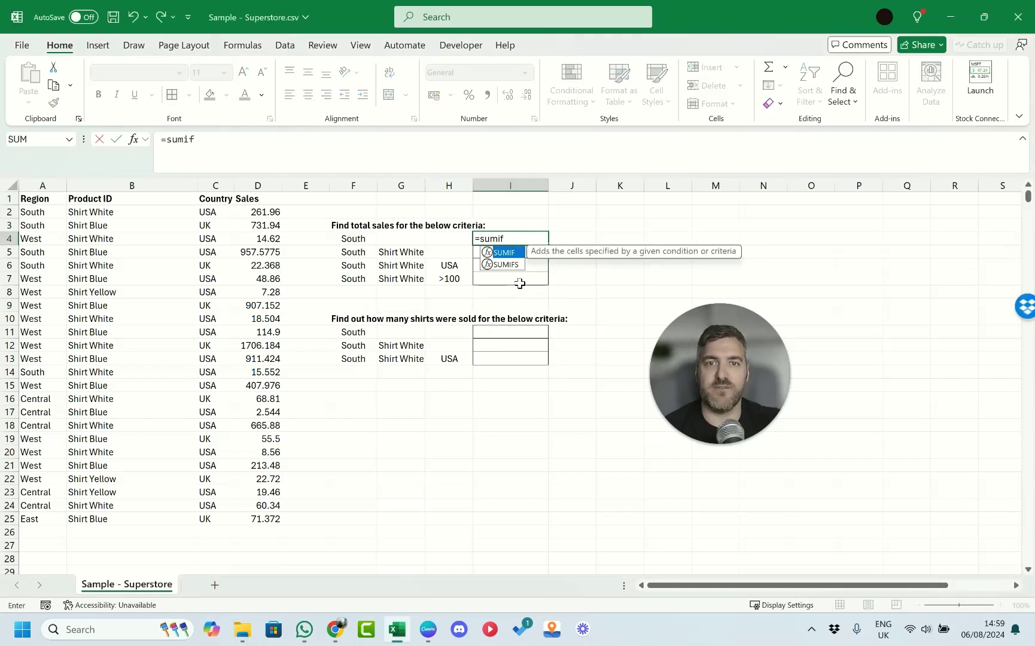
pyautogui.press('Tab')
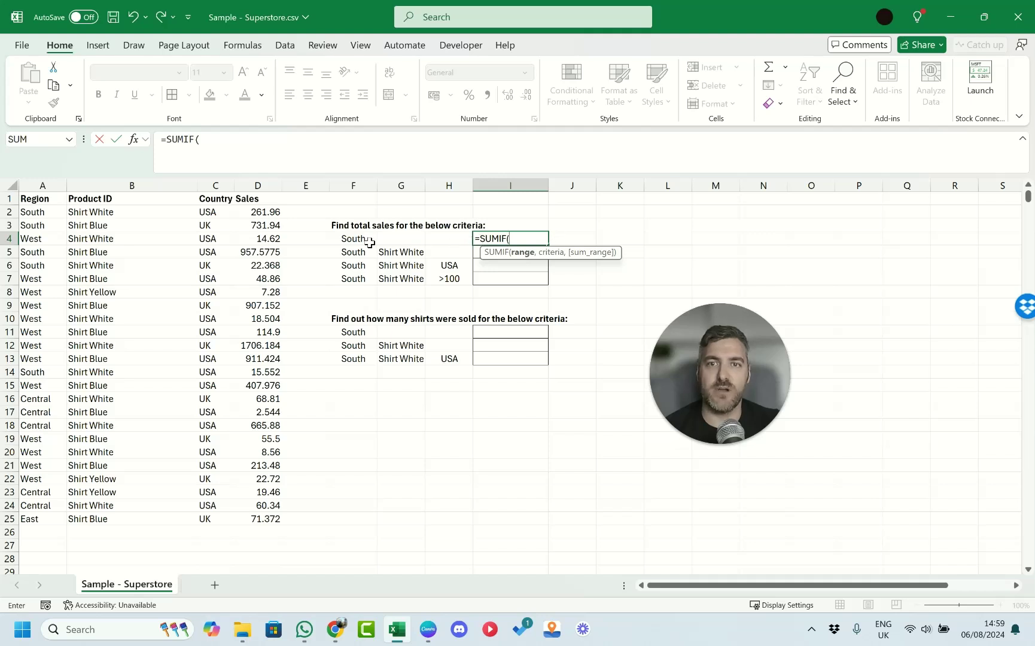
pyautogui.click(51, 213)
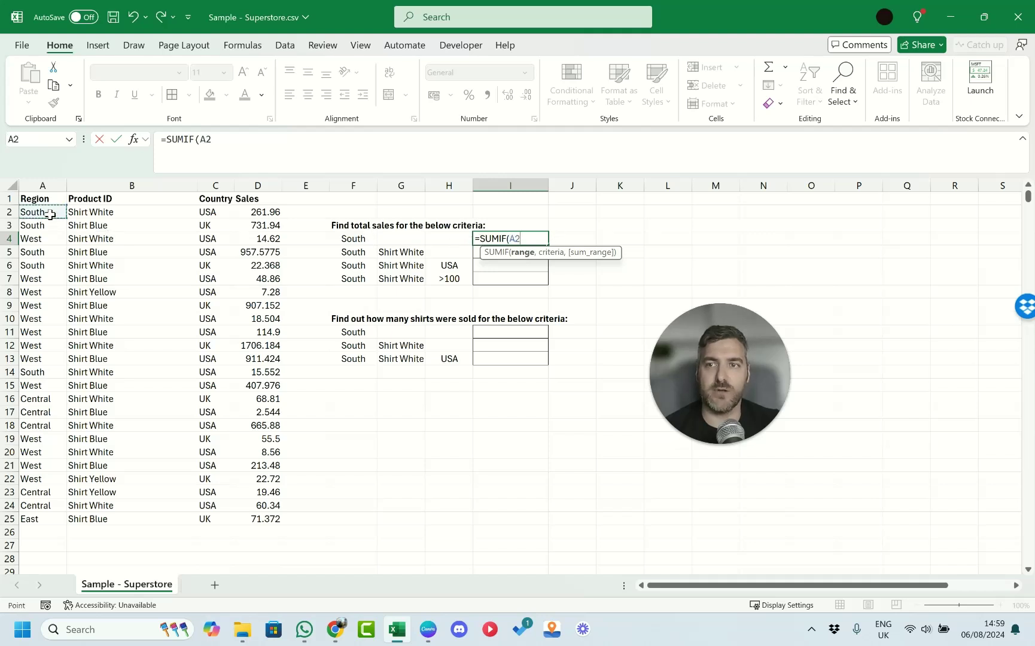
pyautogui.hotkey('ctrl', 'shift', 'Down')
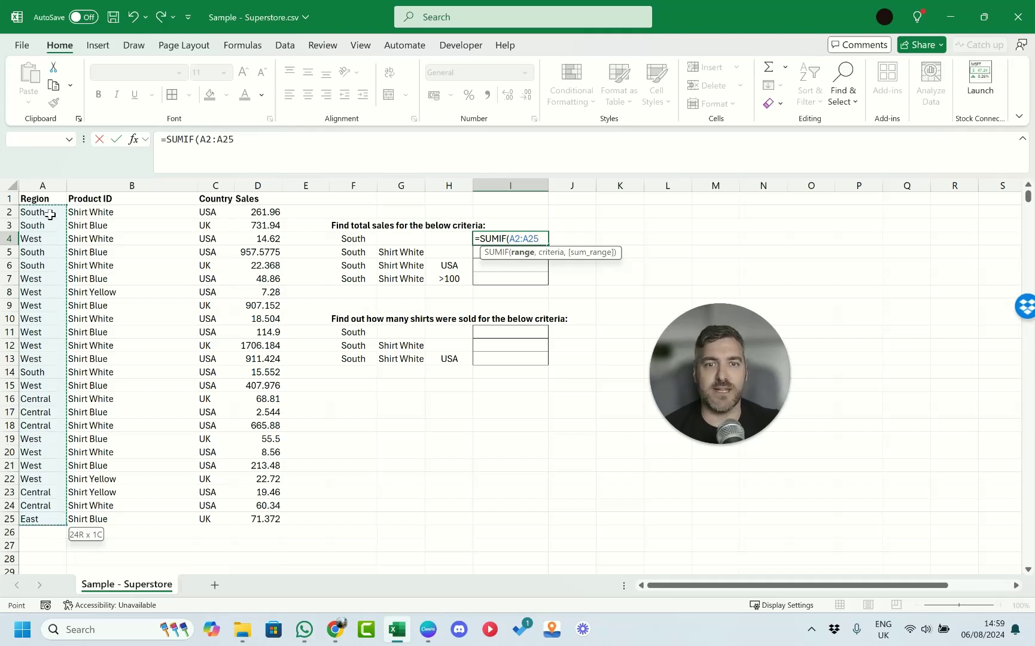
pyautogui.write(',')
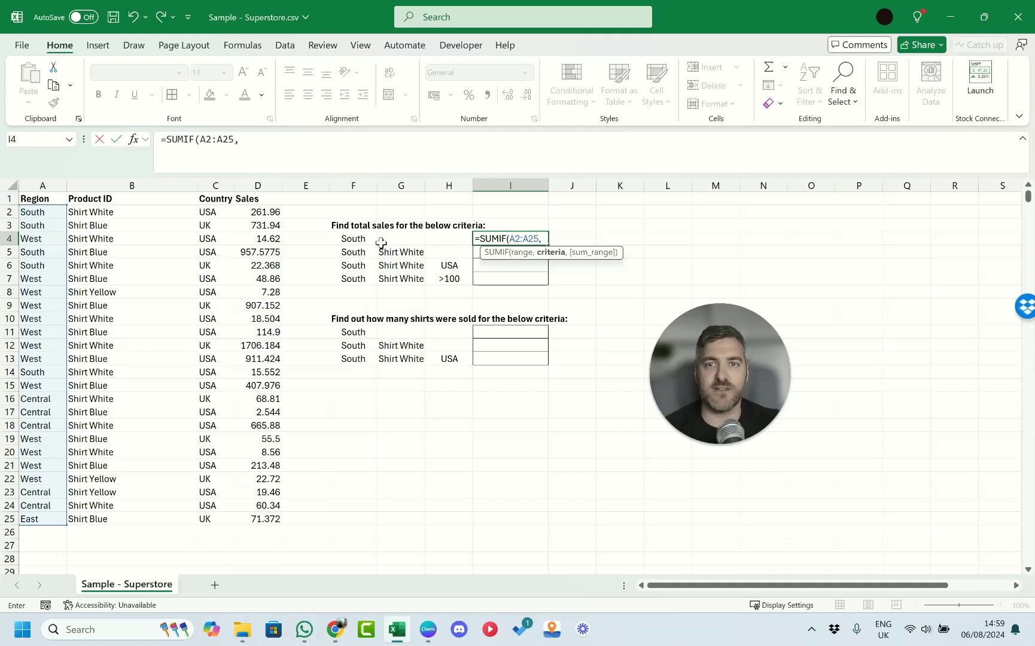
pyautogui.click(362, 238)
pyautogui.write(',')
pyautogui.click(270, 216)
pyautogui.hotkey('ctrl', 'shift', 'Down')
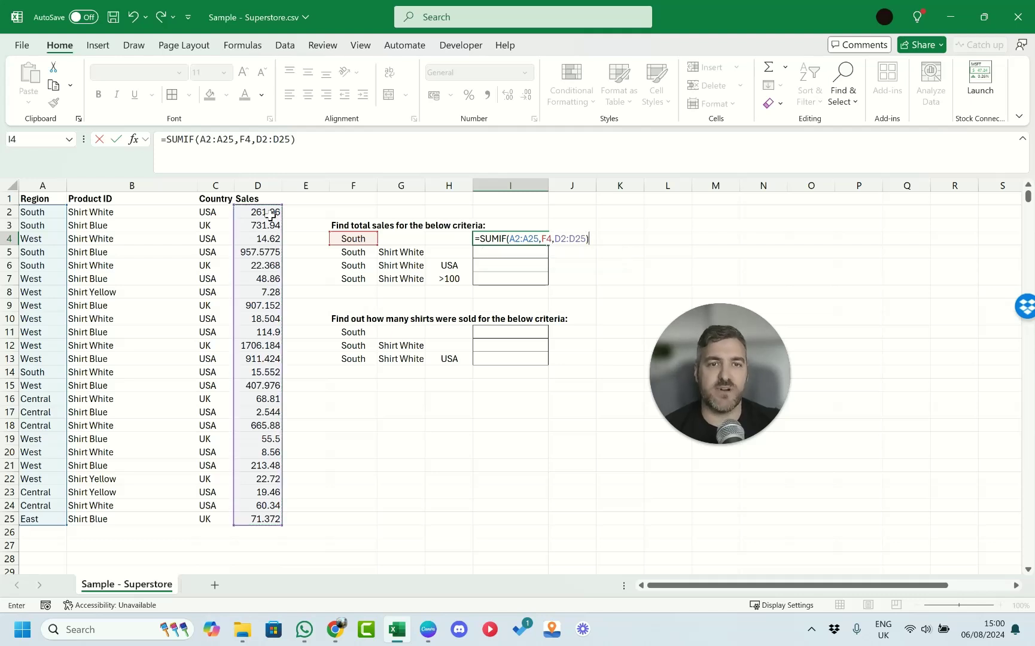
pyautogui.press('Return')
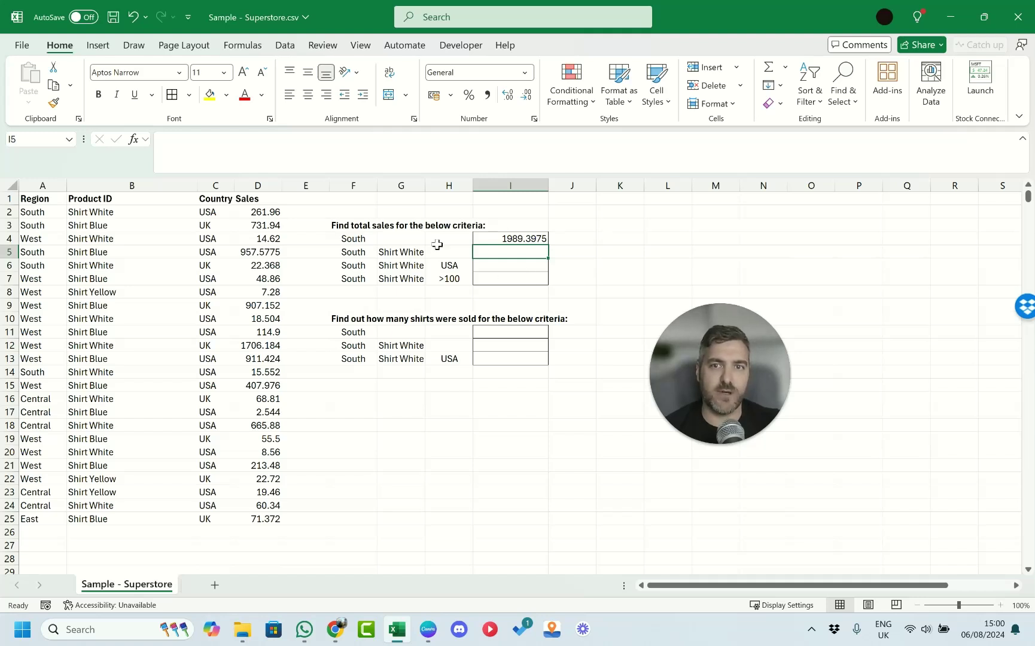
# - Start a SUMIFS formula in I5 with the Sales values D2:D25 as the sum range
pyautogui.write('=')
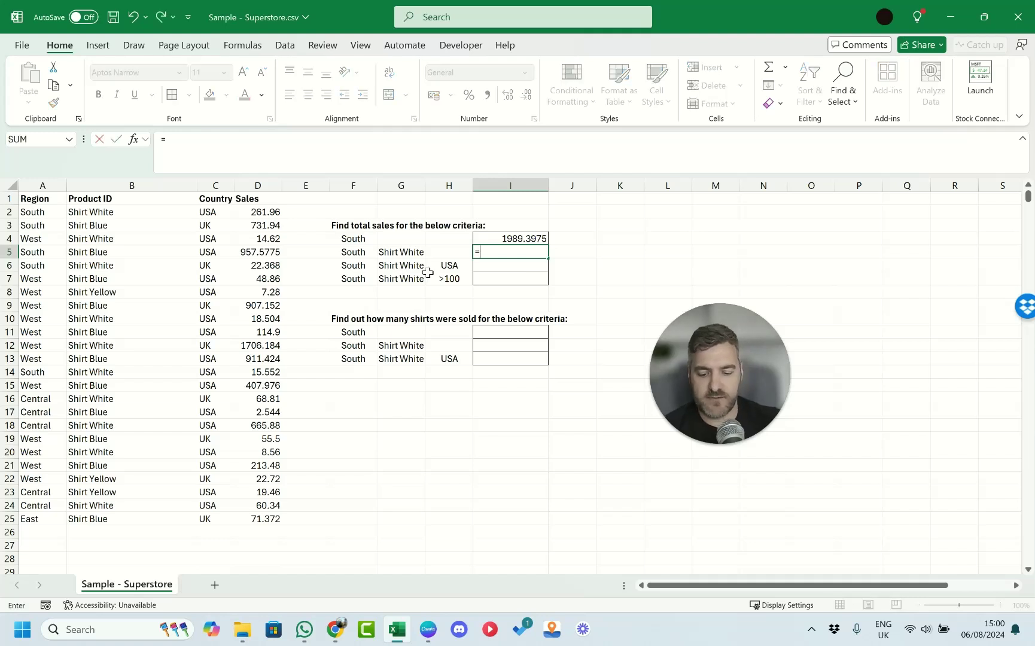
pyautogui.write('sumif')
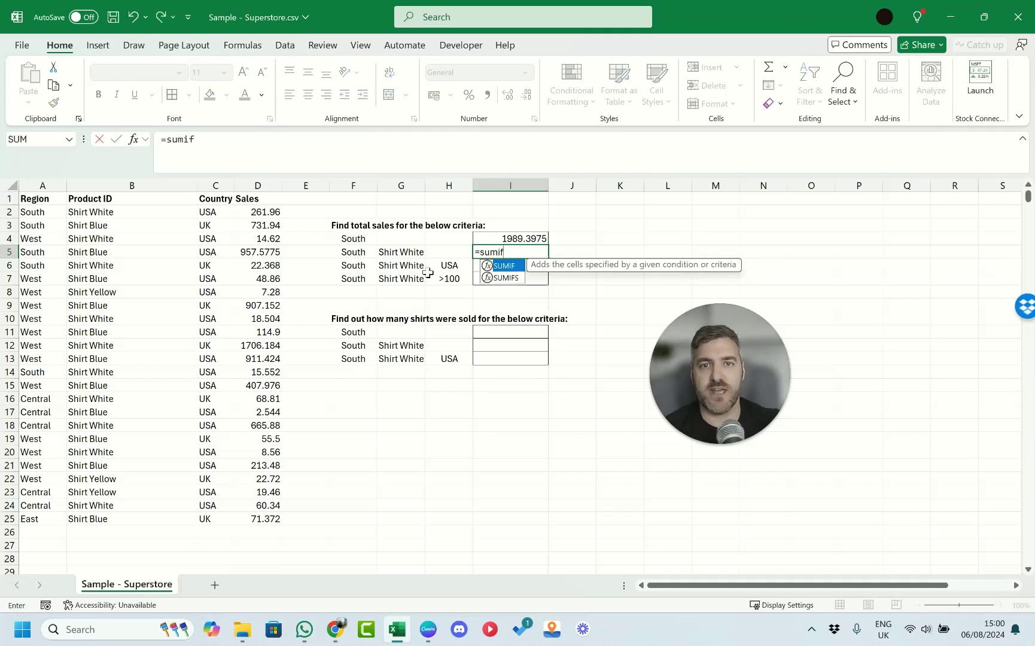
pyautogui.press('Down')
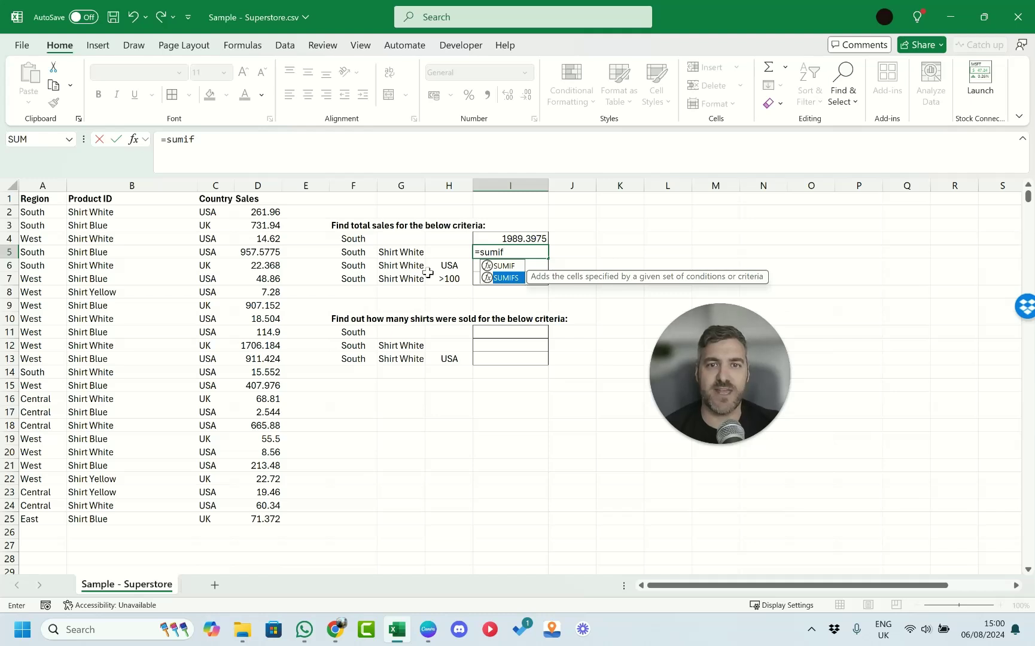
pyautogui.press('Tab')
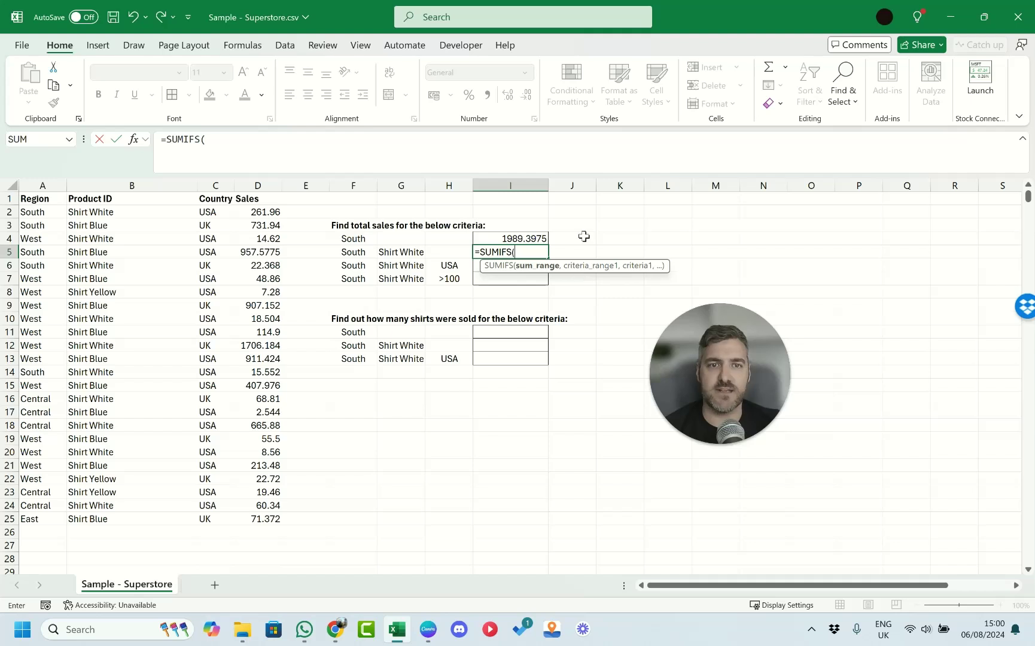
pyautogui.click(267, 215)
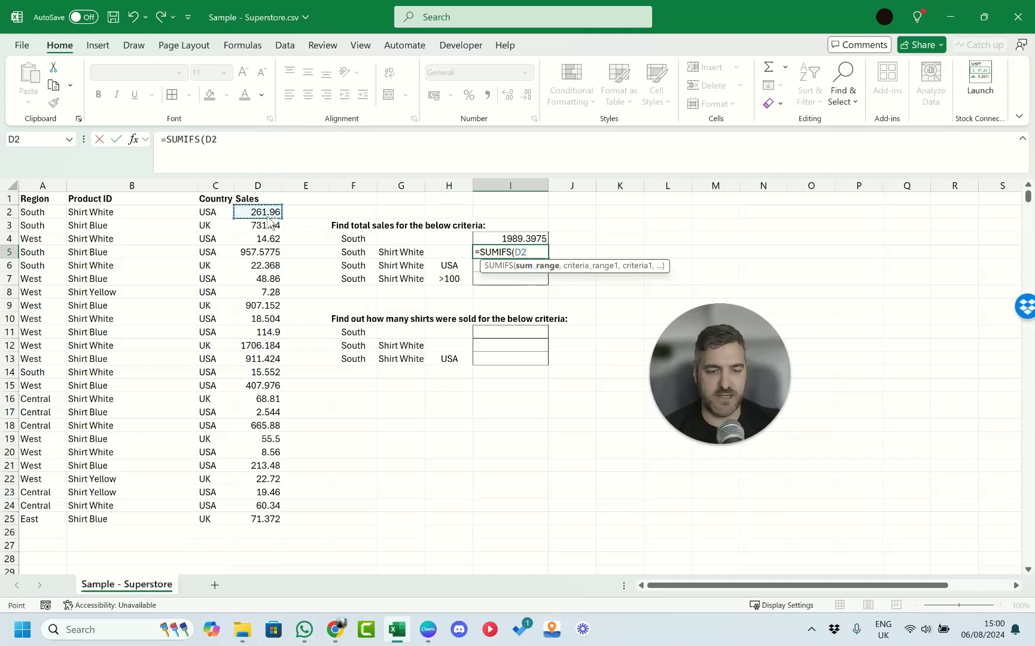
pyautogui.hotkey('ctrl', 'shift', 'Down')
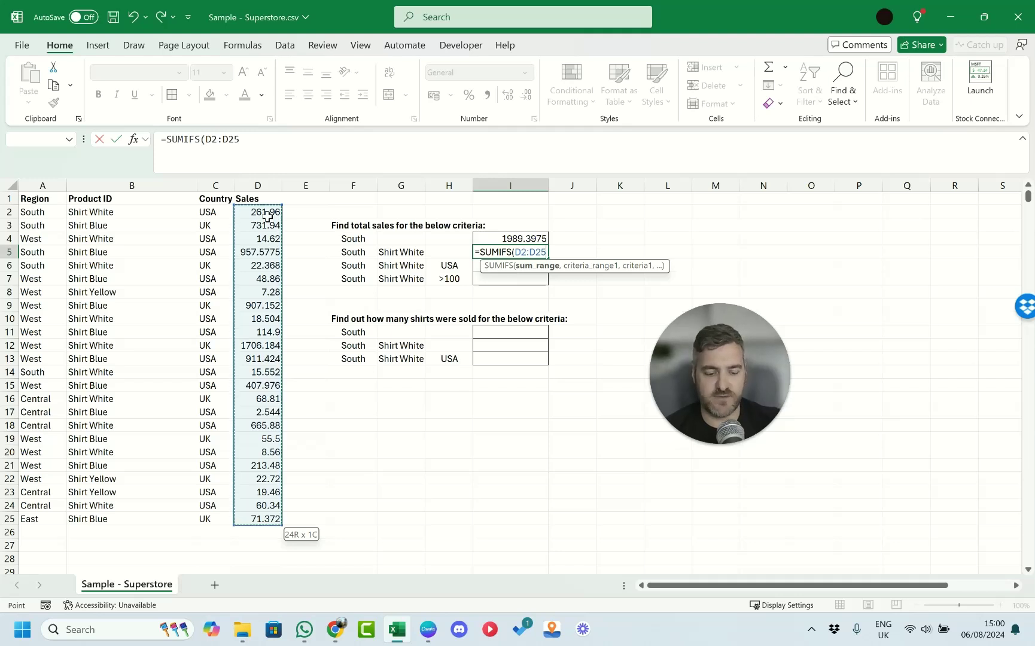
pyautogui.write(',')
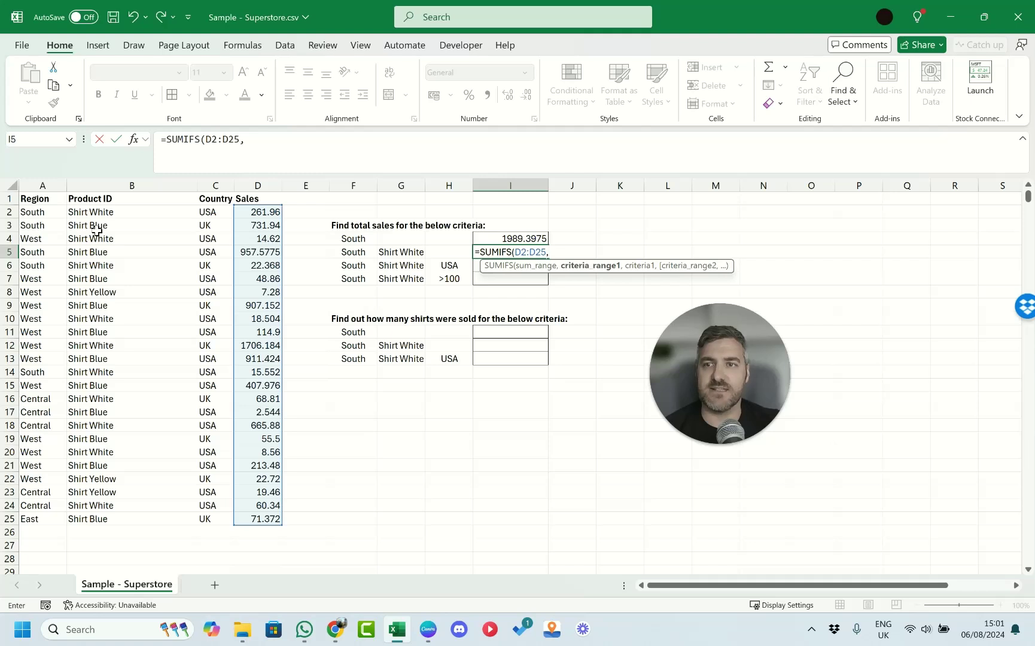
# - Add the region condition to the I5 formula, matching A2:A25 against F5
pyautogui.click(45, 214)
pyautogui.hotkey('ctrl', 'shift', 'Down')
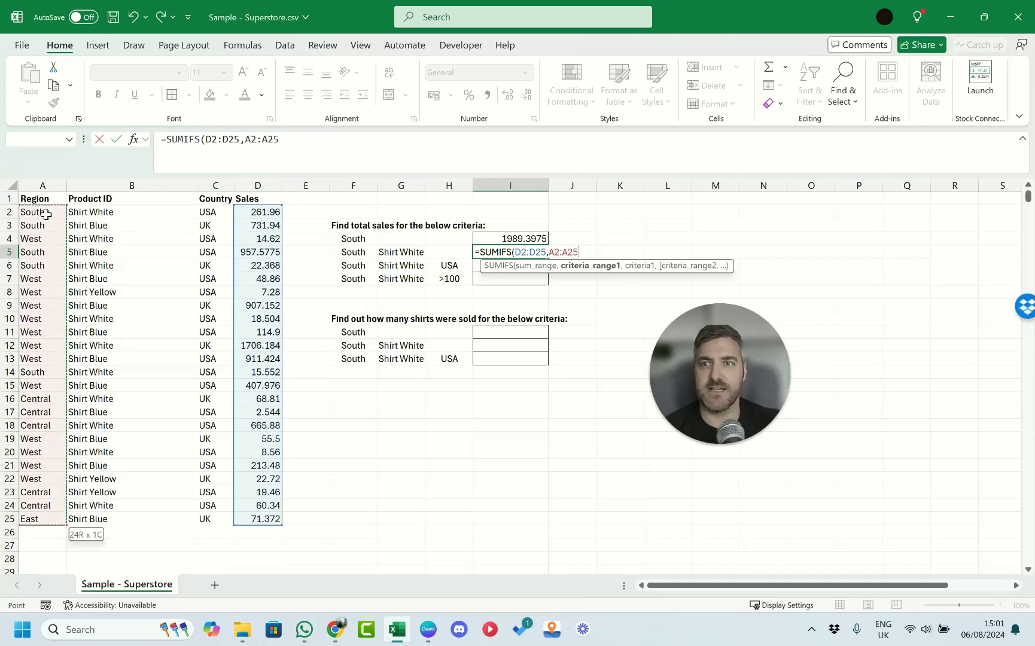
pyautogui.write(',')
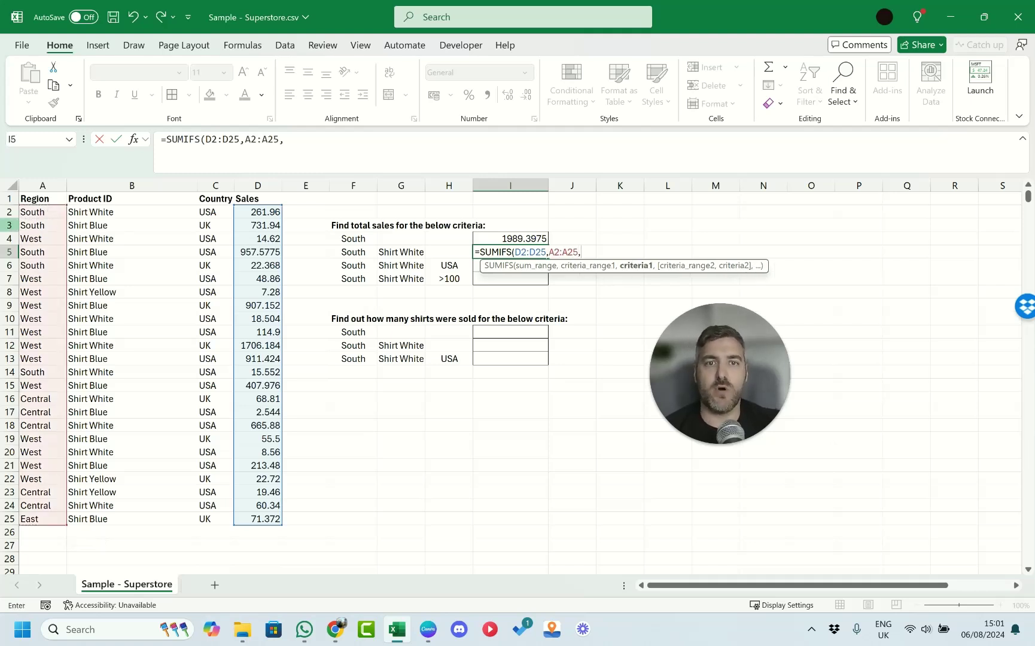
pyautogui.click(357, 254)
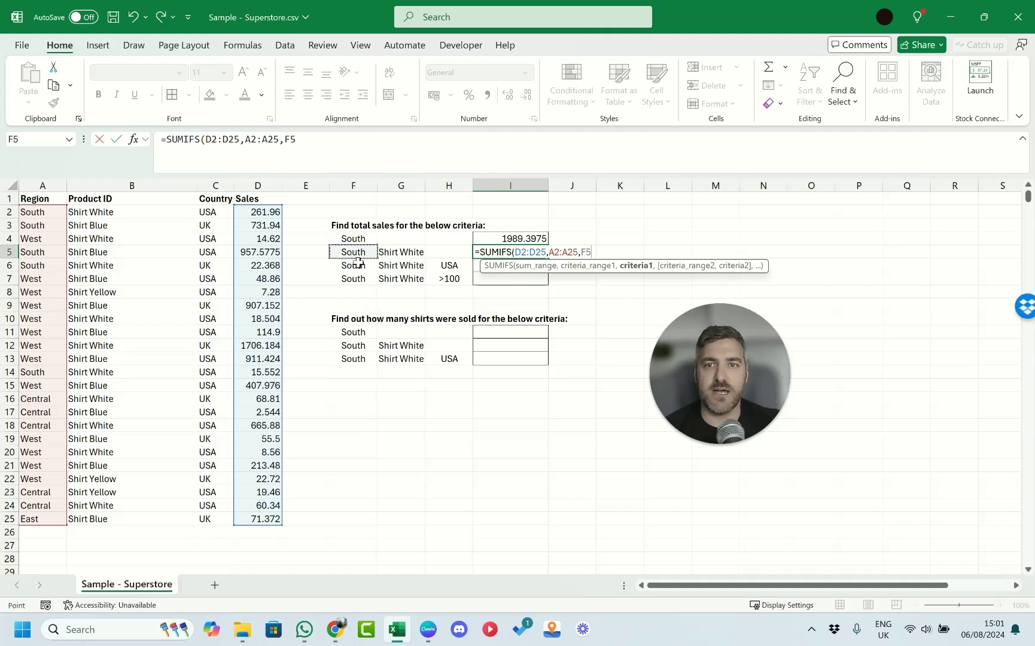
pyautogui.write(',')
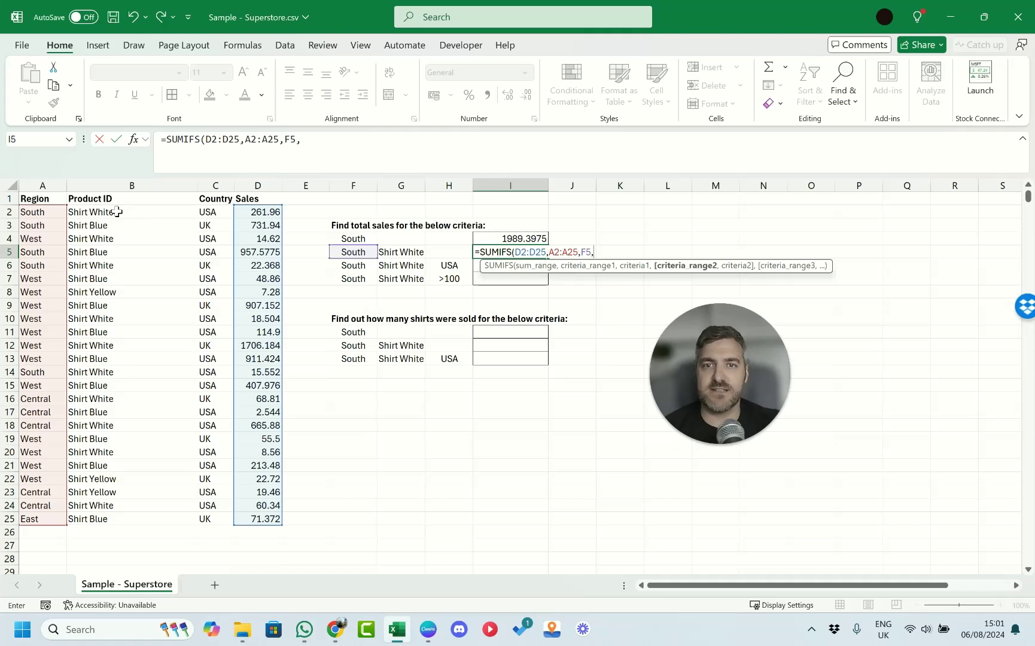
# - Add the product condition matching B2:B25 against G5 and complete the SUMIFS formula in I5
pyautogui.click(148, 216)
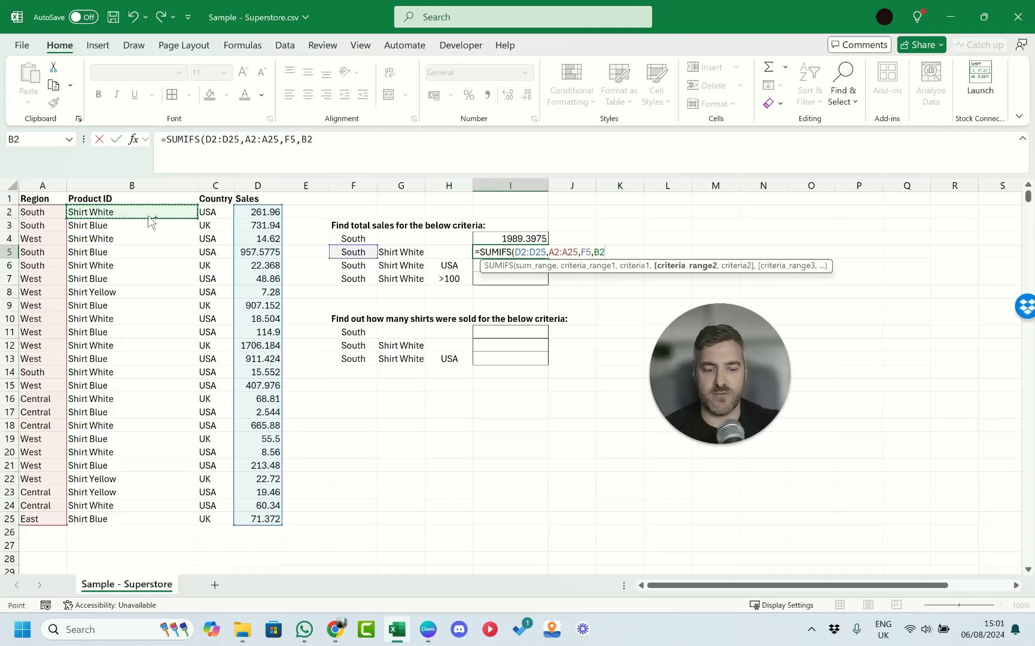
pyautogui.hotkey('ctrl', 'shift', 'Down')
pyautogui.write(',')
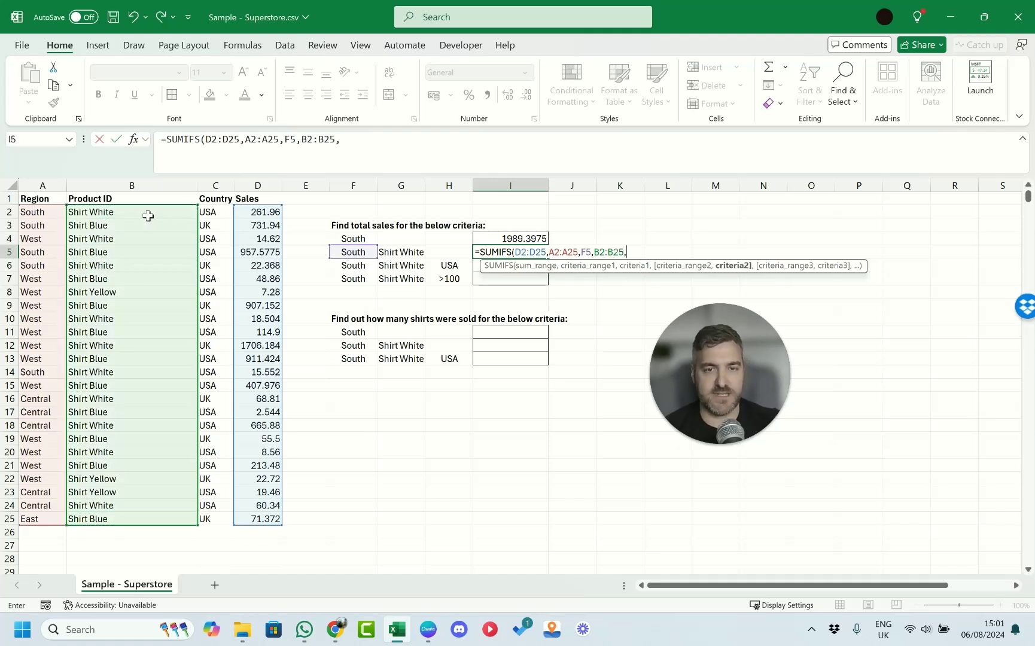
pyautogui.click(402, 252)
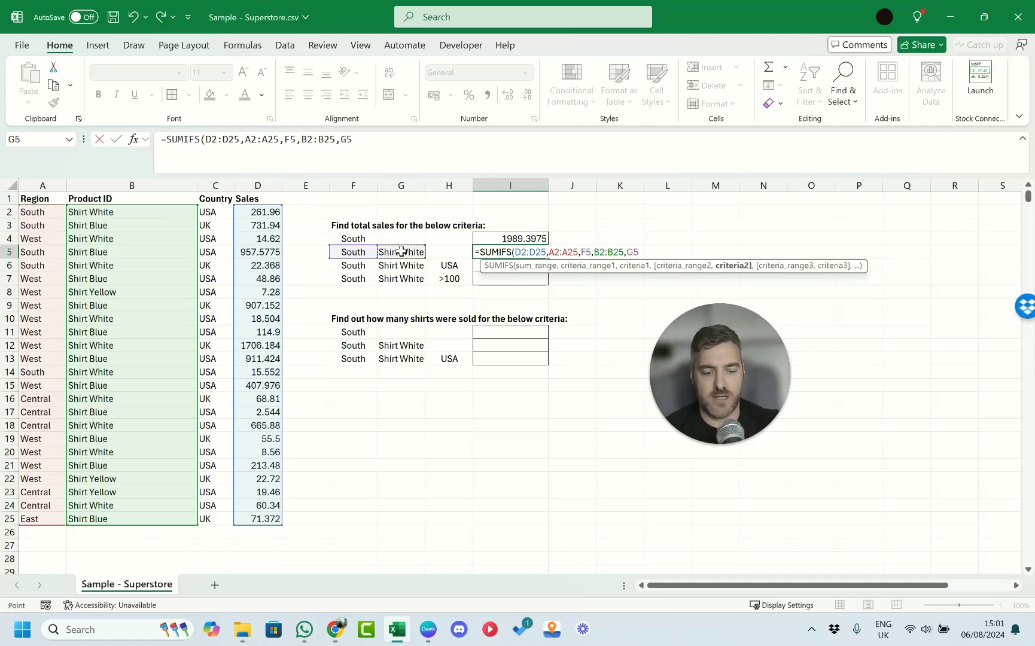
pyautogui.write(')')
pyautogui.press('Return')
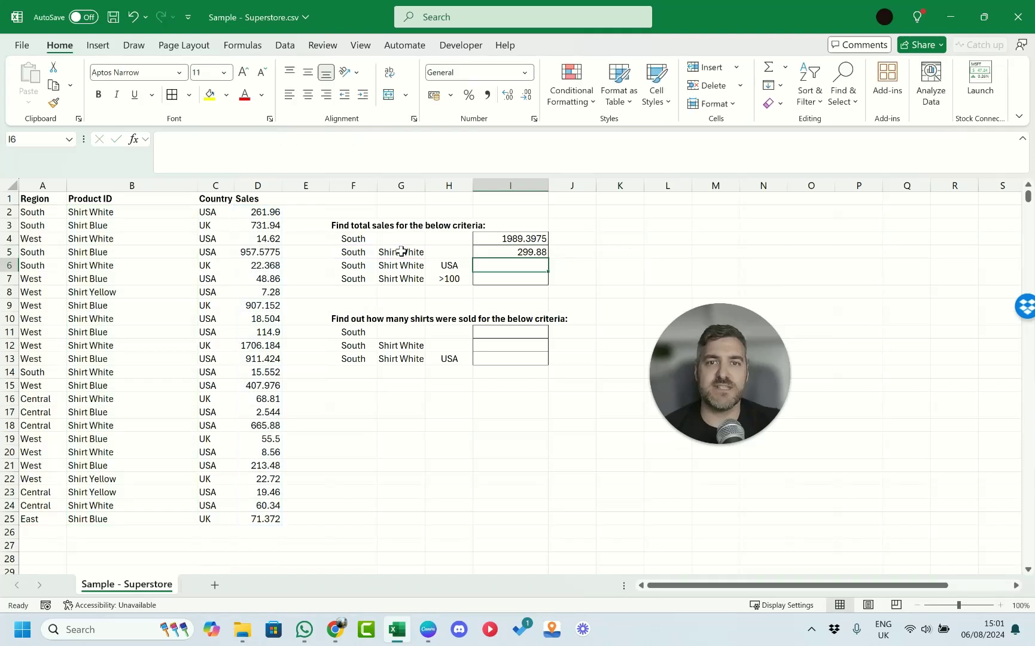
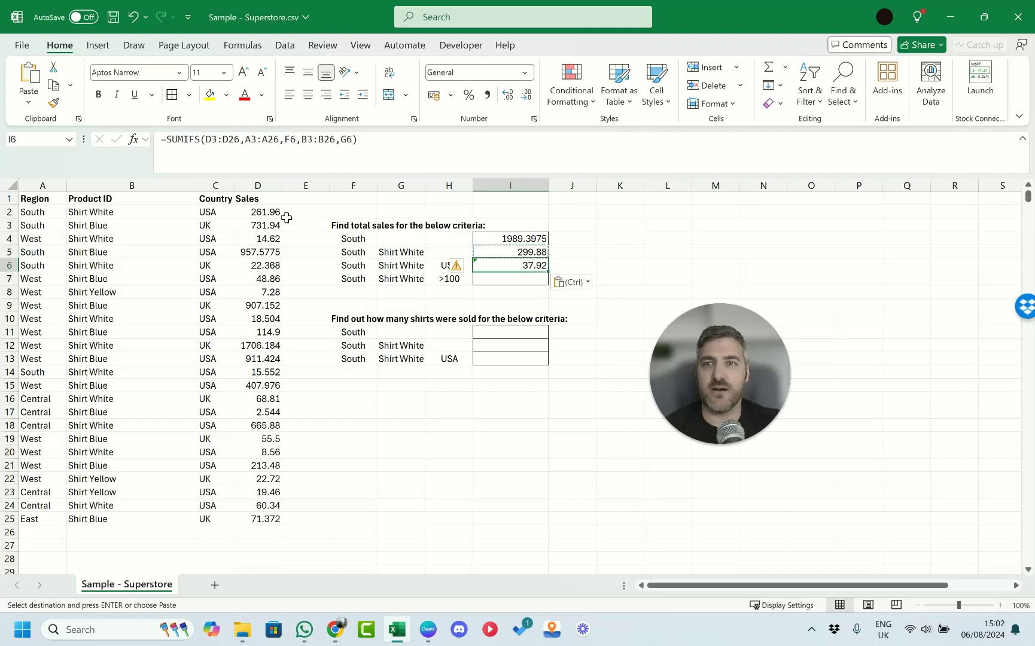
# - Correct the SUMIFS formula copied into I6 so its ranges are D2:D25, A2:A25 and B2:B25
pyautogui.doubleClick(479, 265)
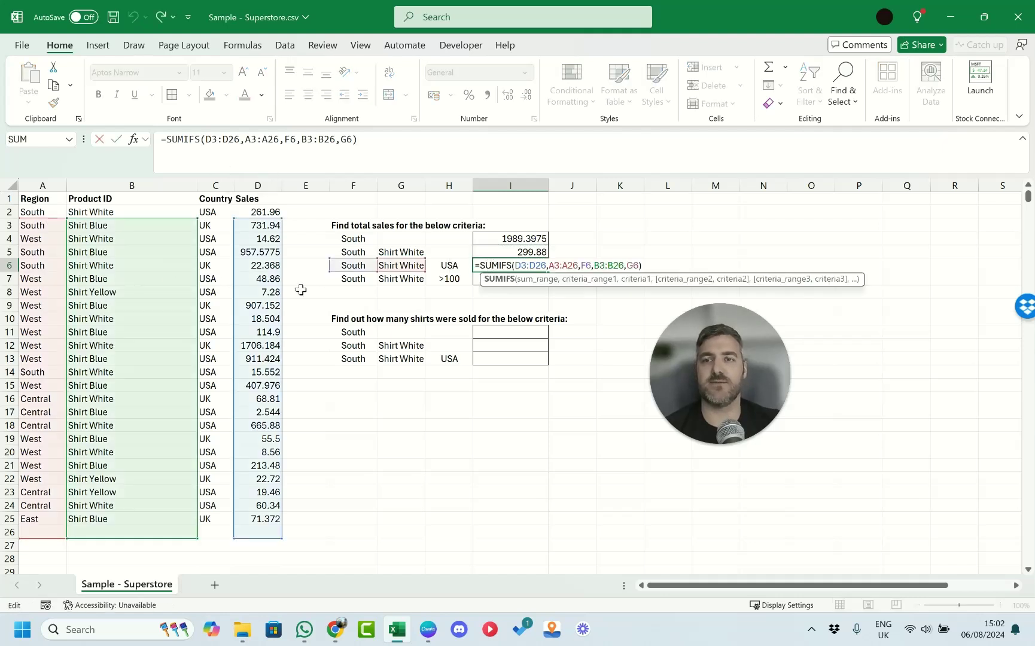
pyautogui.moveTo(66, 219); pyautogui.dragTo(53, 212)
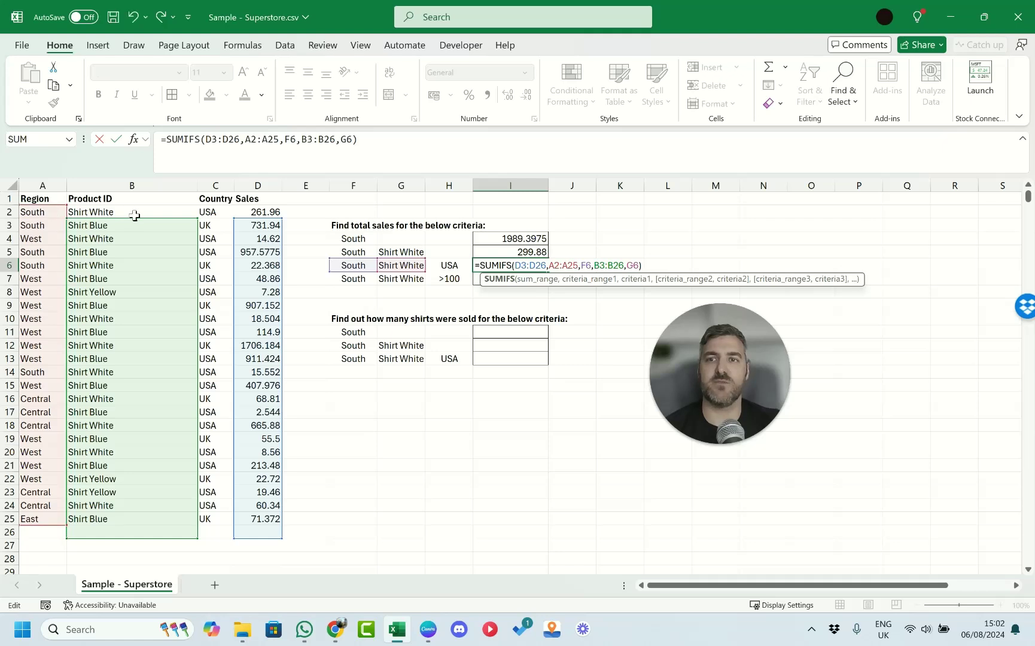
pyautogui.moveTo(141, 218); pyautogui.dragTo(139, 193)
pyautogui.moveTo(147, 513); pyautogui.dragTo(148, 522)
pyautogui.moveTo(257, 544); pyautogui.dragTo(258, 525)
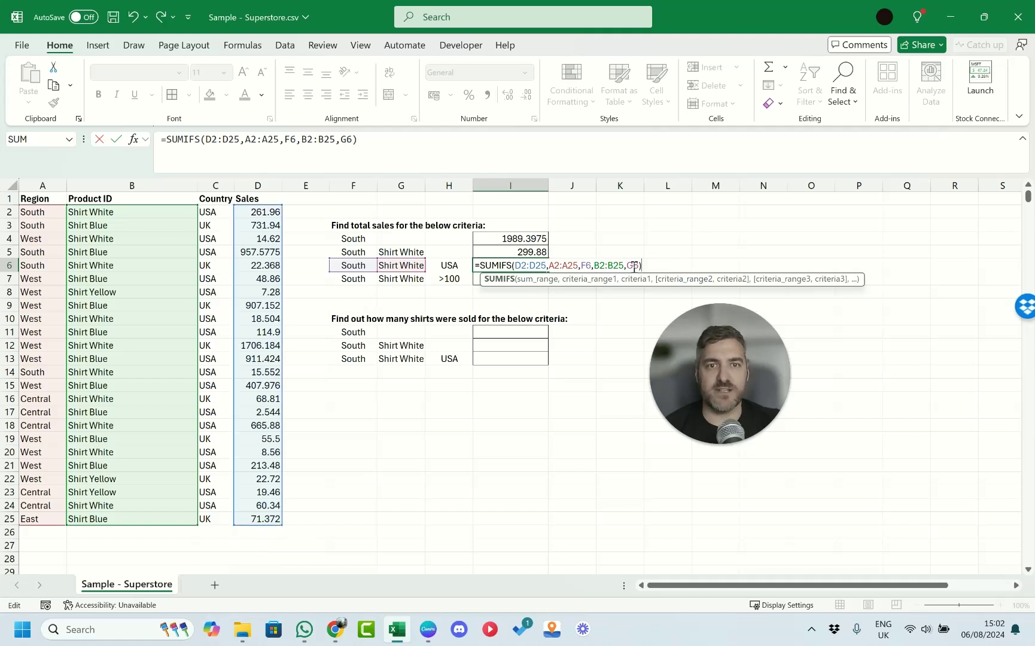
# - Add a country condition matching C2:C25 against H6 to the SUMIFS formula in I6 and complete it
pyautogui.press('Left')
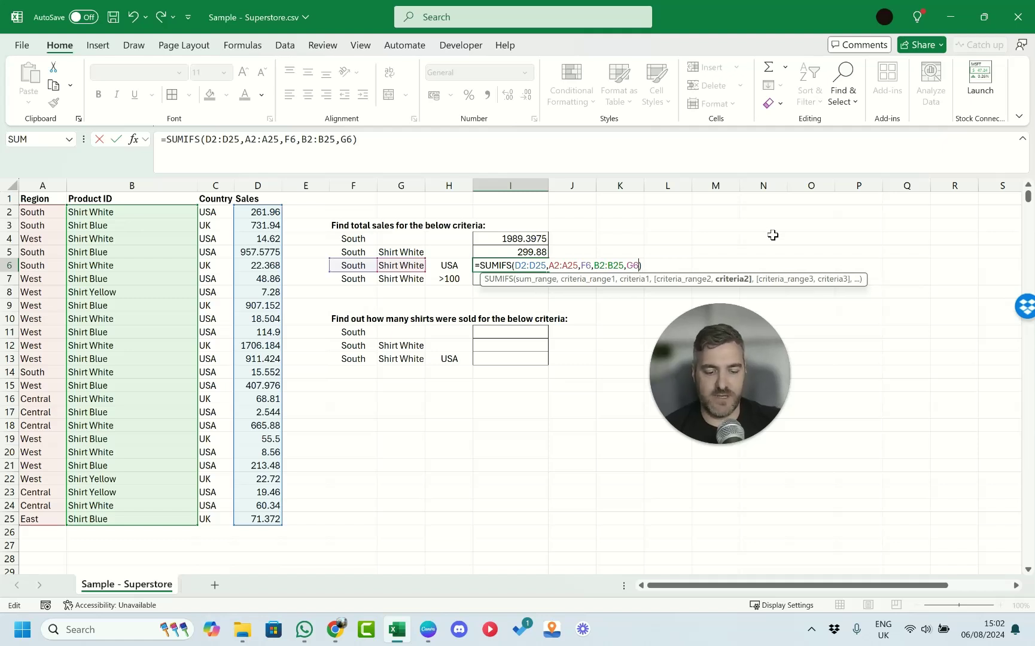
pyautogui.write(',')
pyautogui.click(227, 212)
pyautogui.hotkey('ctrl', 'shift', 'Down')
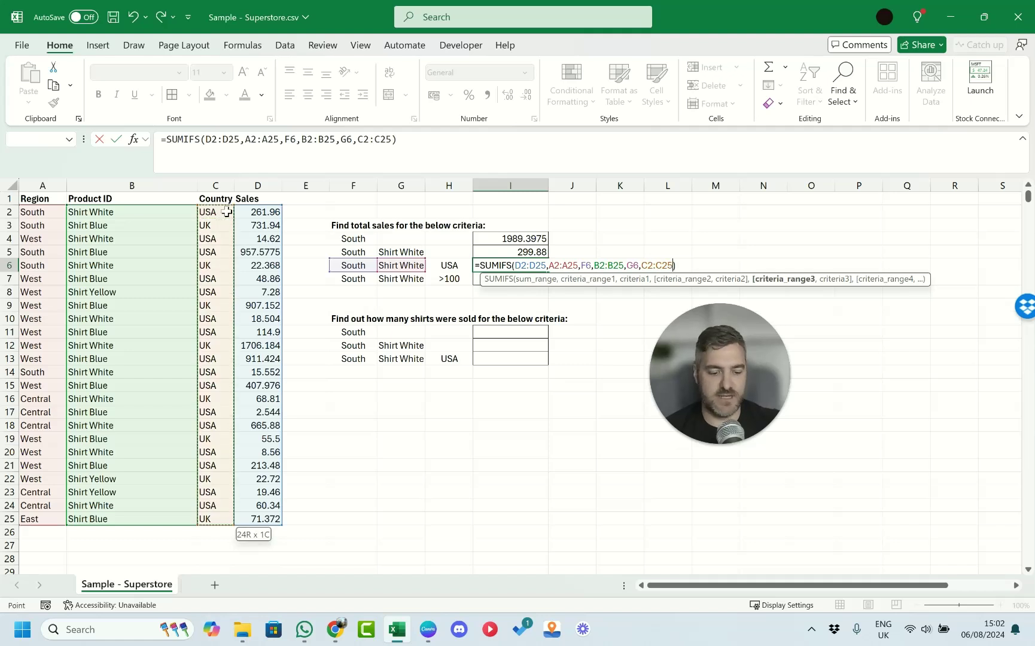
pyautogui.write(',')
pyautogui.click(451, 262)
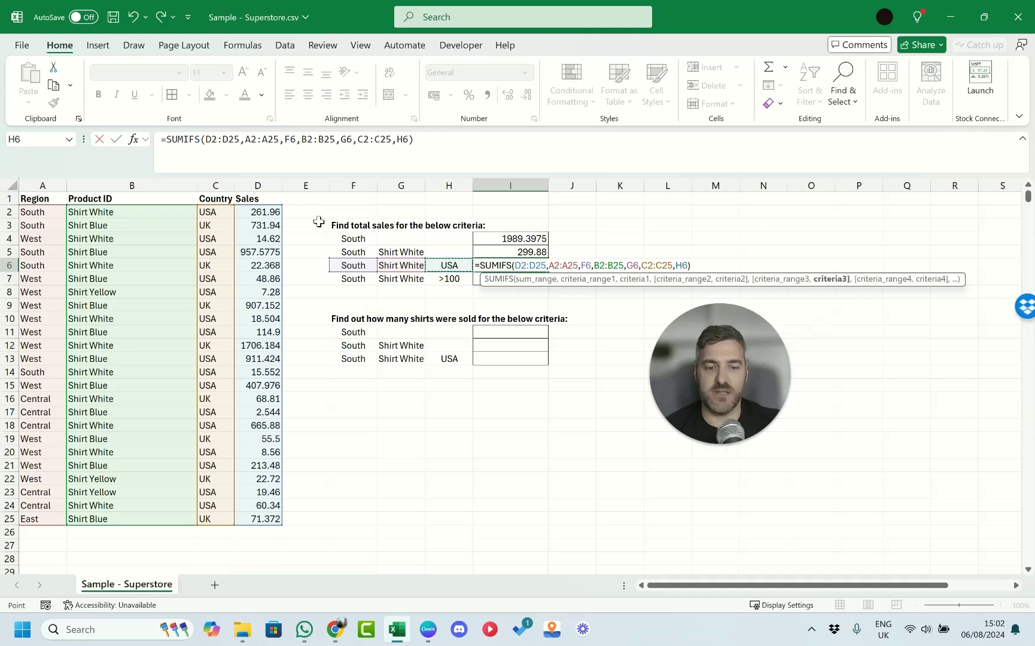
pyautogui.press('Return')
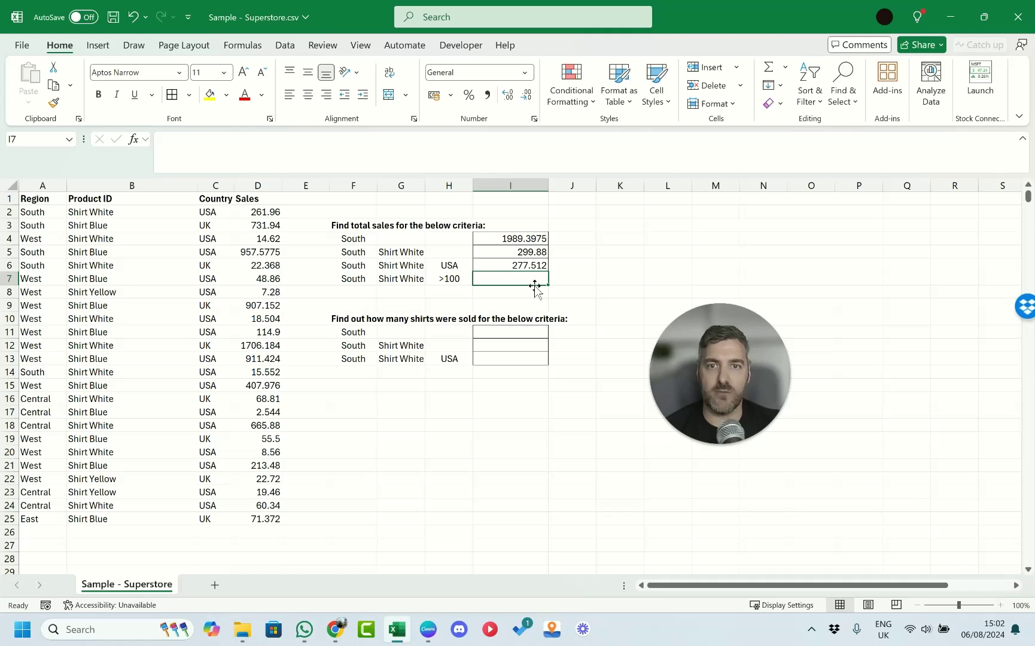
# - Start a SUMIFS formula in I7 with the sales amounts D2:D25 as the sum range
pyautogui.write('=sumif')
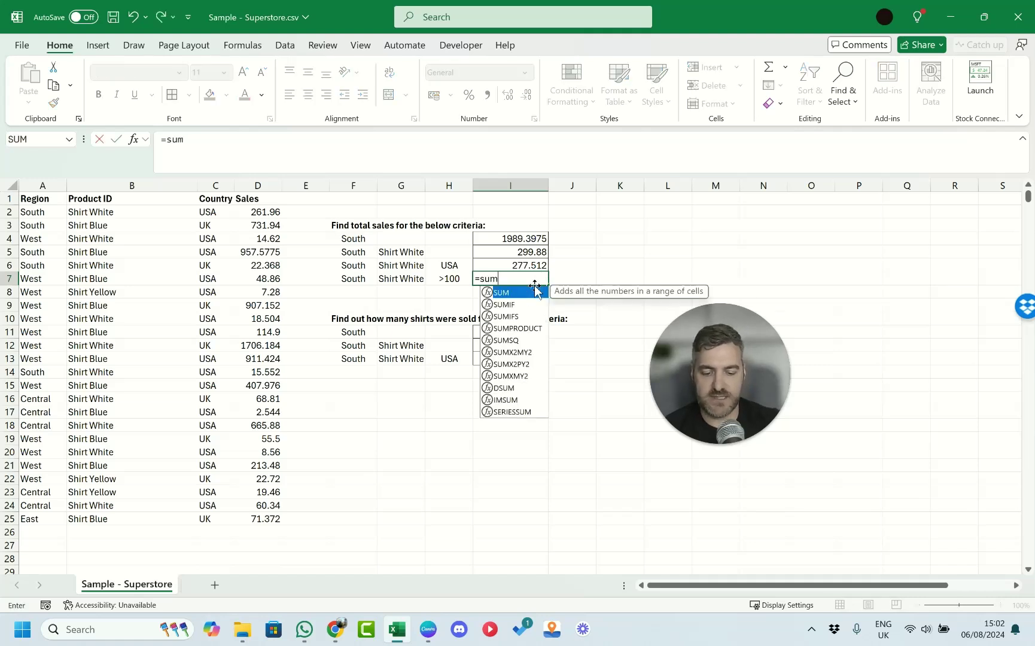
pyautogui.press('Down')
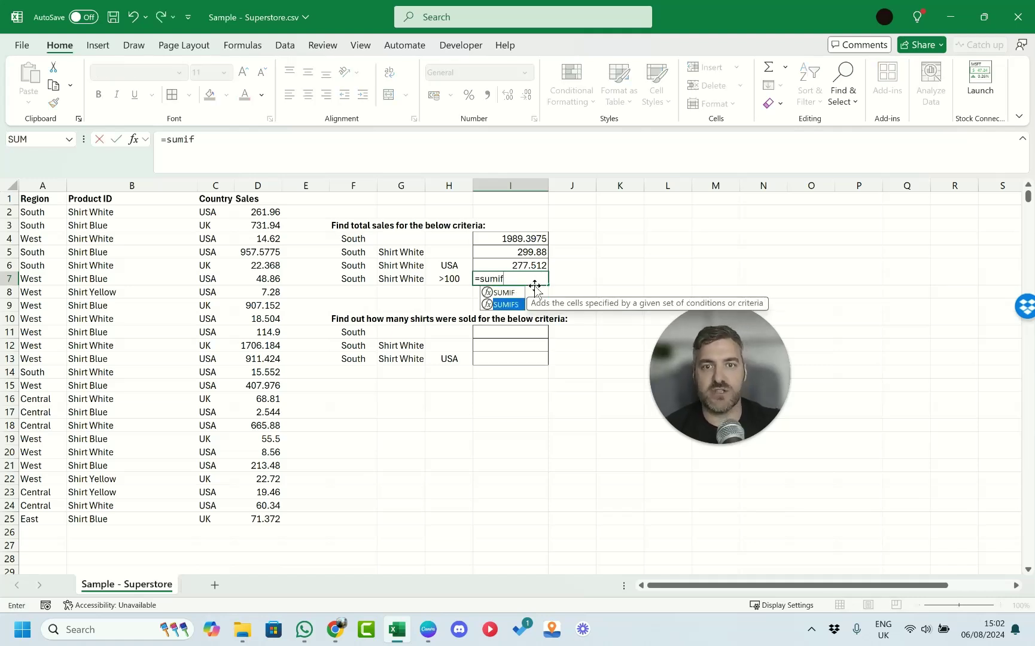
pyautogui.press('Tab')
pyautogui.click(260, 216)
pyautogui.hotkey('ctrl', 'shift', 'Down')
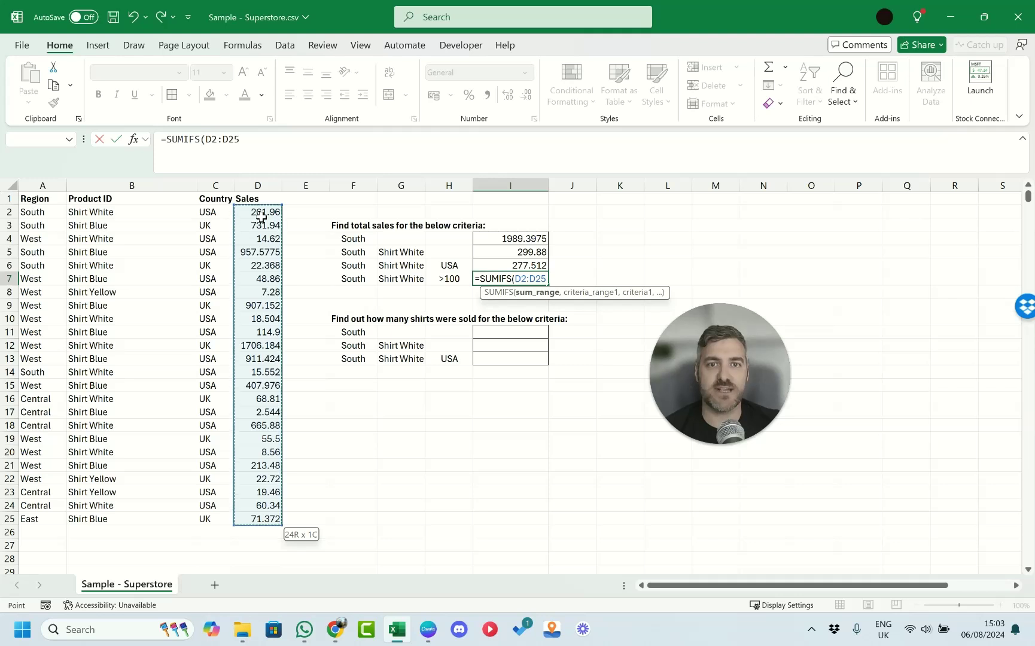
pyautogui.write(',')
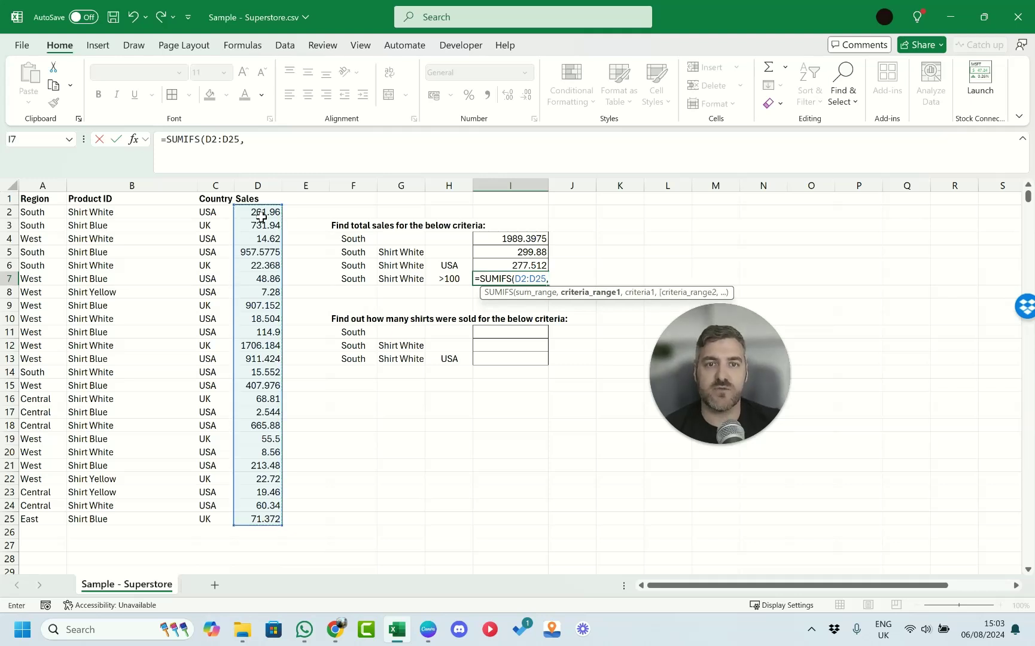
# - Add the region condition to the I7 formula, matching A2:A25 against F7
pyautogui.click(37, 212)
pyautogui.hotkey('ctrl', 'shift', 'Down')
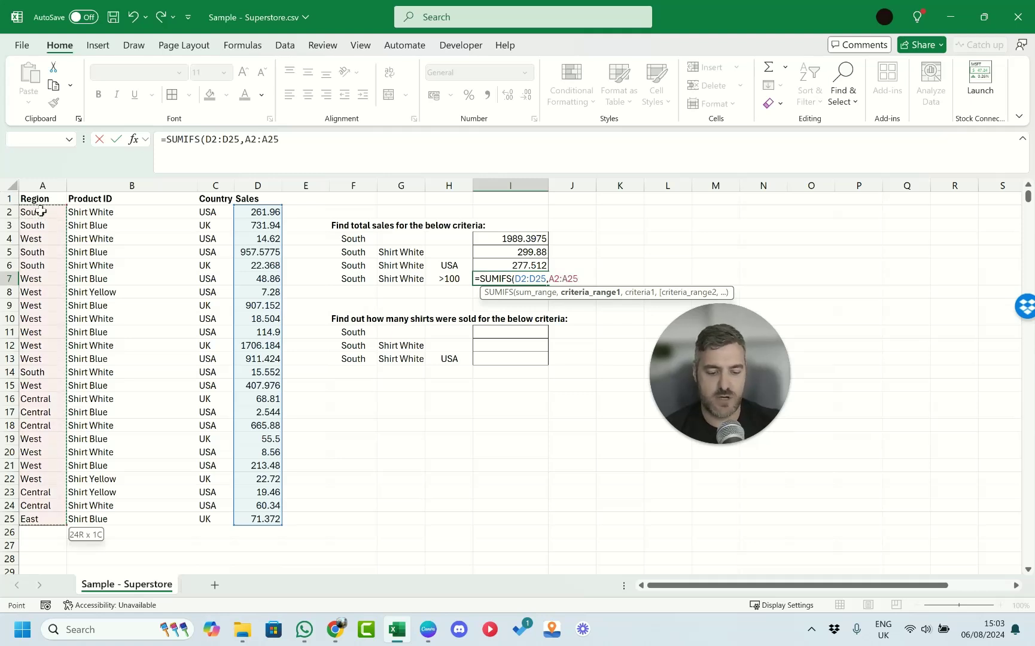
pyautogui.write(',')
pyautogui.click(352, 279)
pyautogui.write(',')
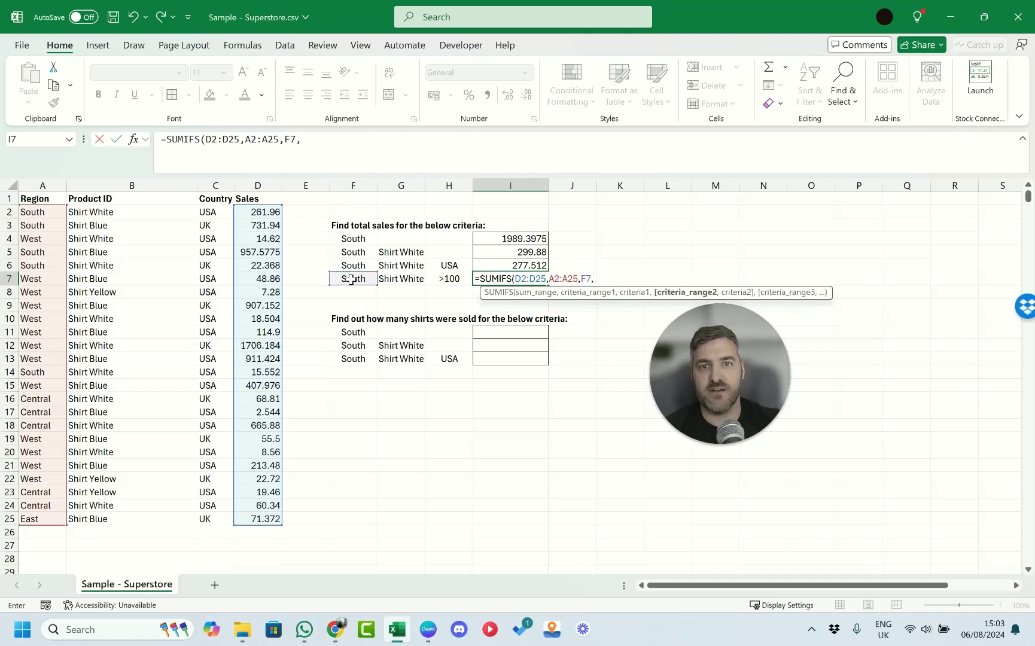
# - Add the product condition to the I7 formula, matching B2:B25 against G7
pyautogui.click(146, 217)
pyautogui.hotkey('ctrl', 'shift', 'Down')
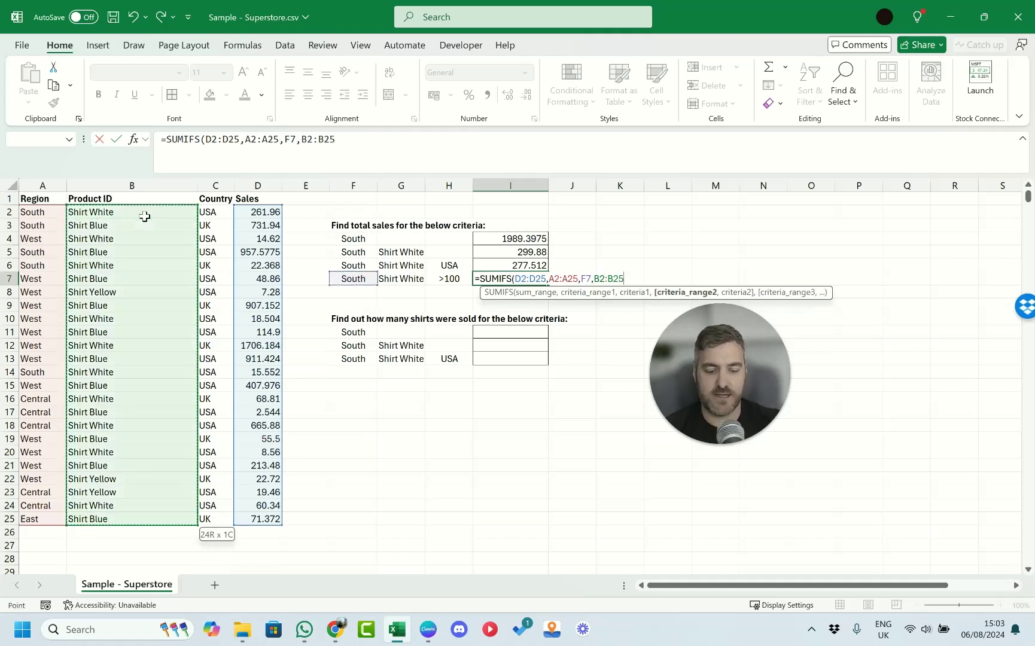
pyautogui.write(',')
pyautogui.click(411, 279)
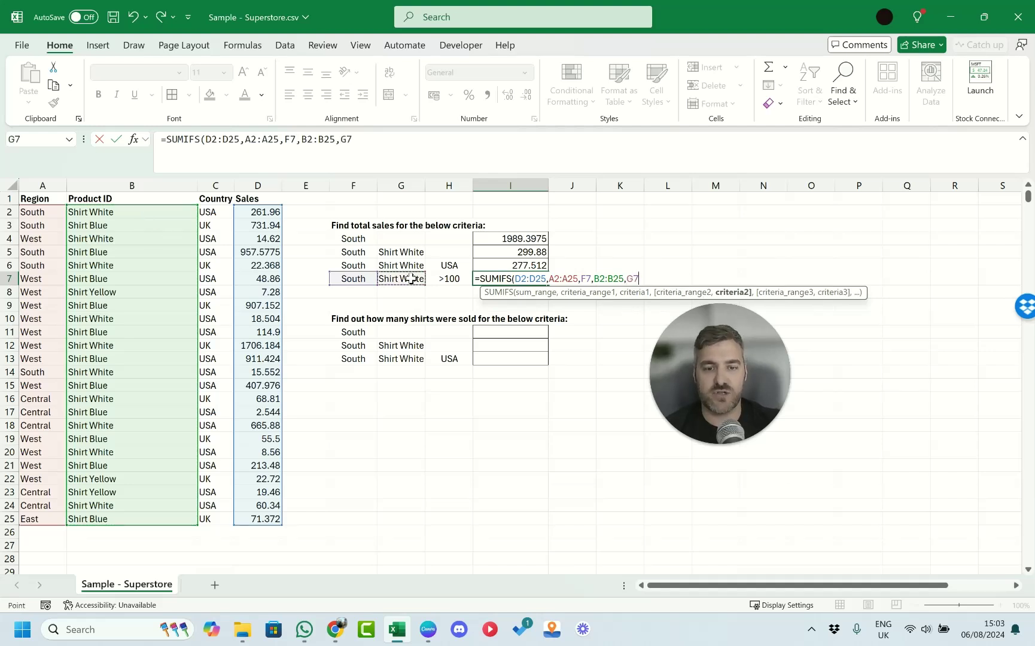
pyautogui.write(',')
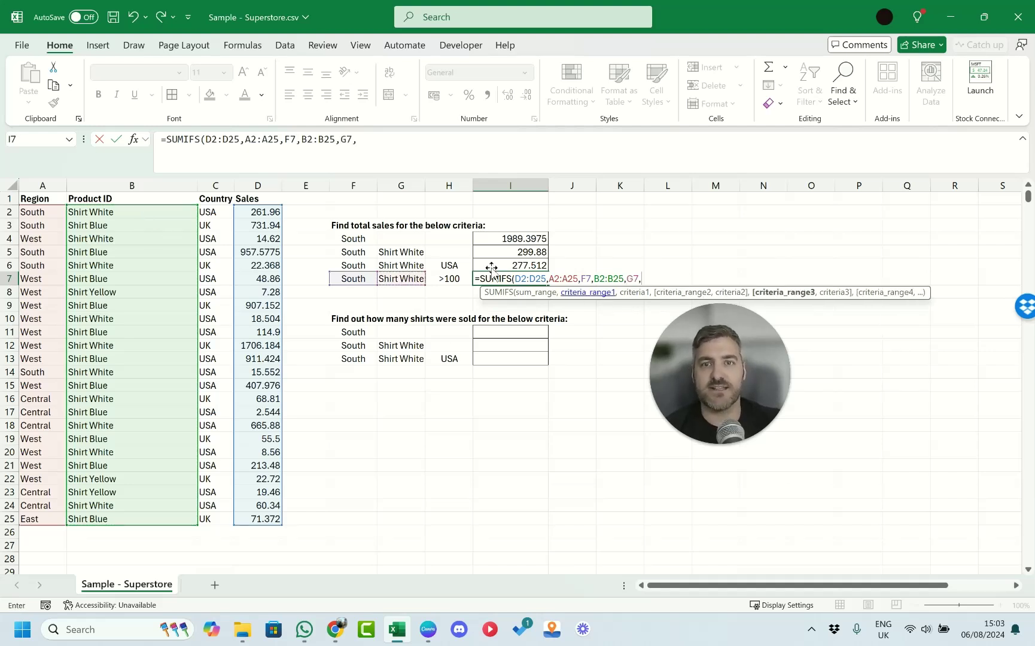
# - Add a sales amount condition testing D2:D25 against H7 and complete the SUMIFS formula in I7
pyautogui.click(266, 216)
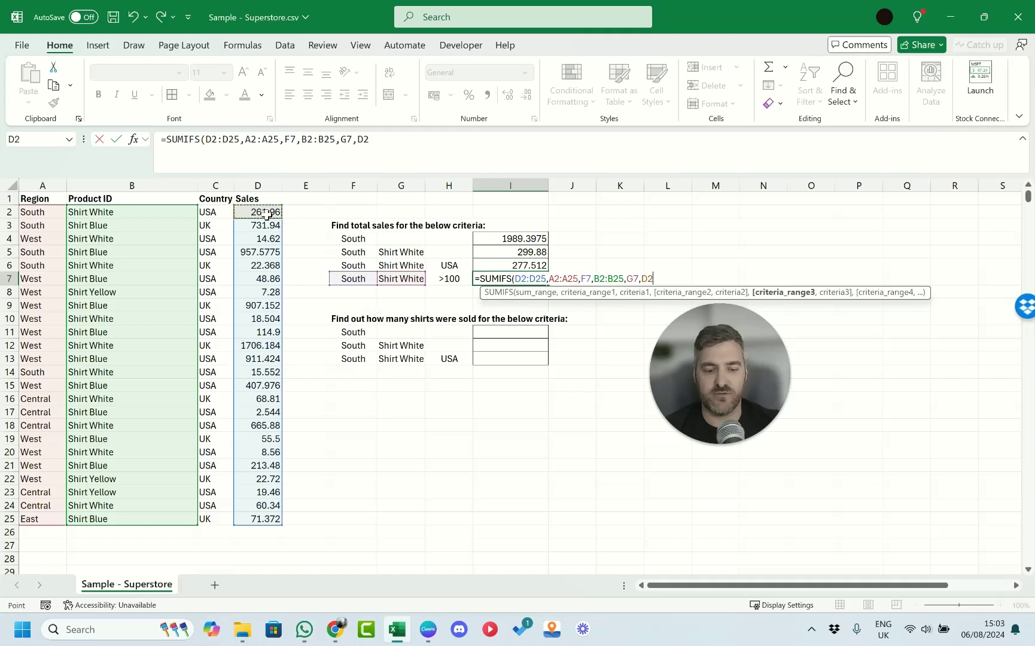
pyautogui.hotkey('ctrl', 'shift', 'Down')
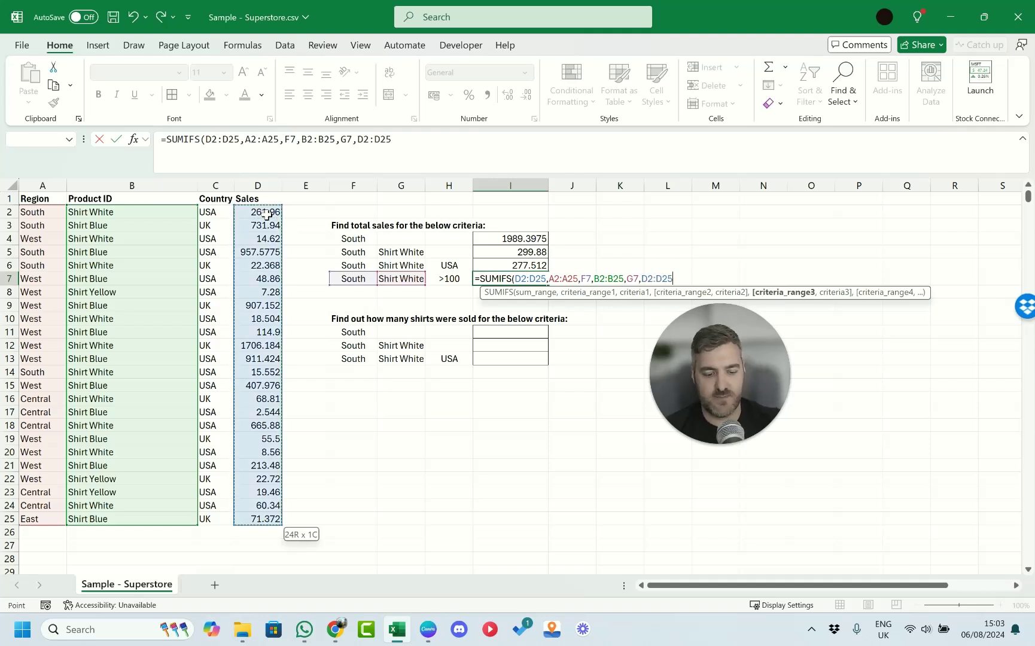
pyautogui.write(',')
pyautogui.click(450, 280)
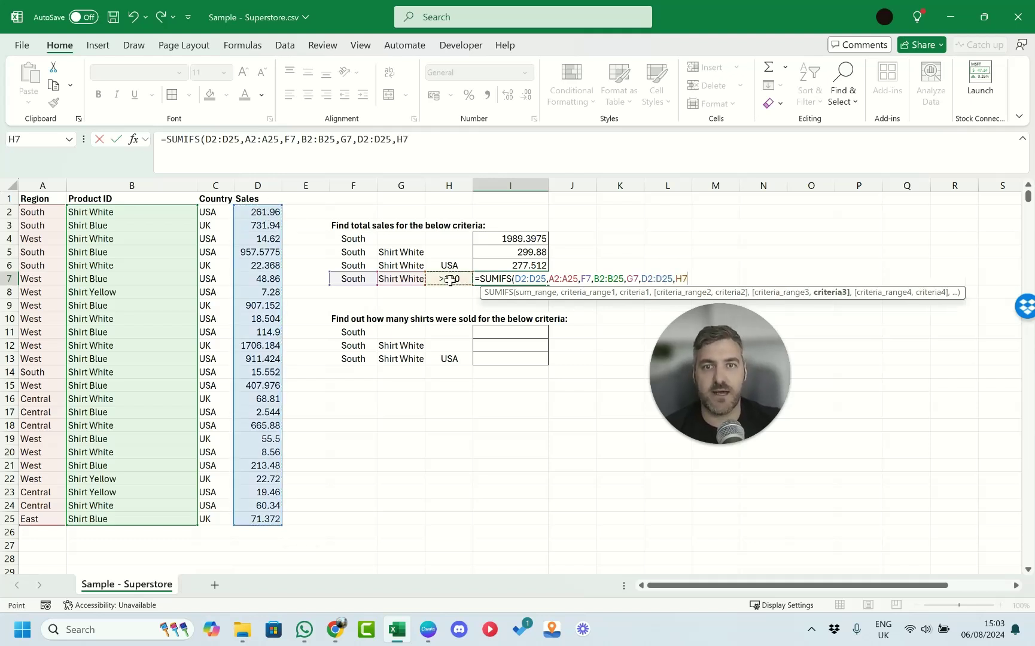
pyautogui.press('Return')
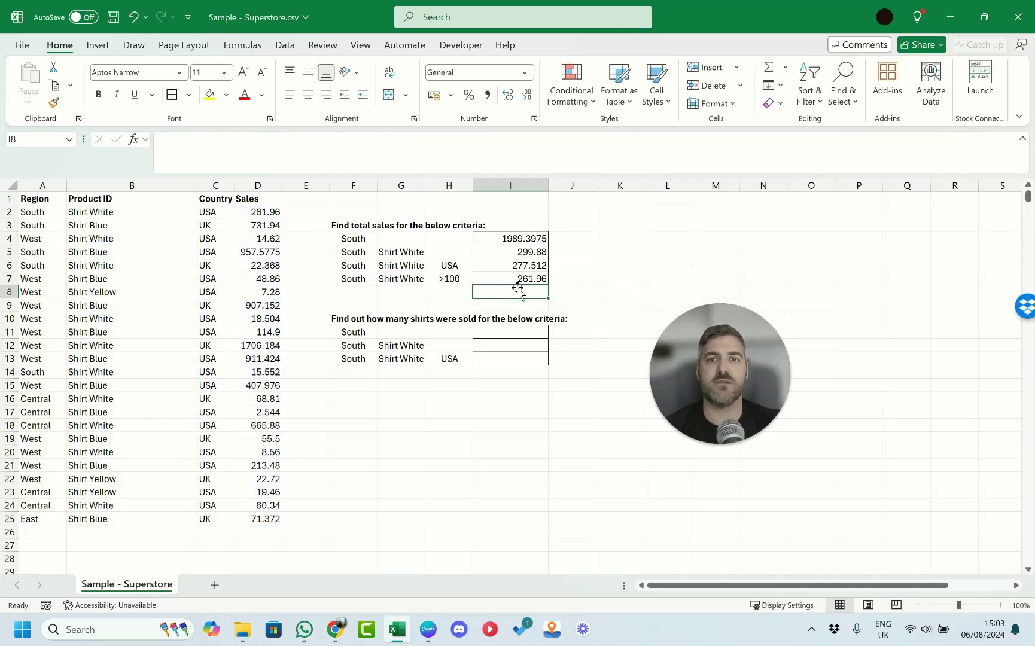
# - Replace the H7 reference in the I7 formula with the literal criterion ">100"
pyautogui.click(457, 280)
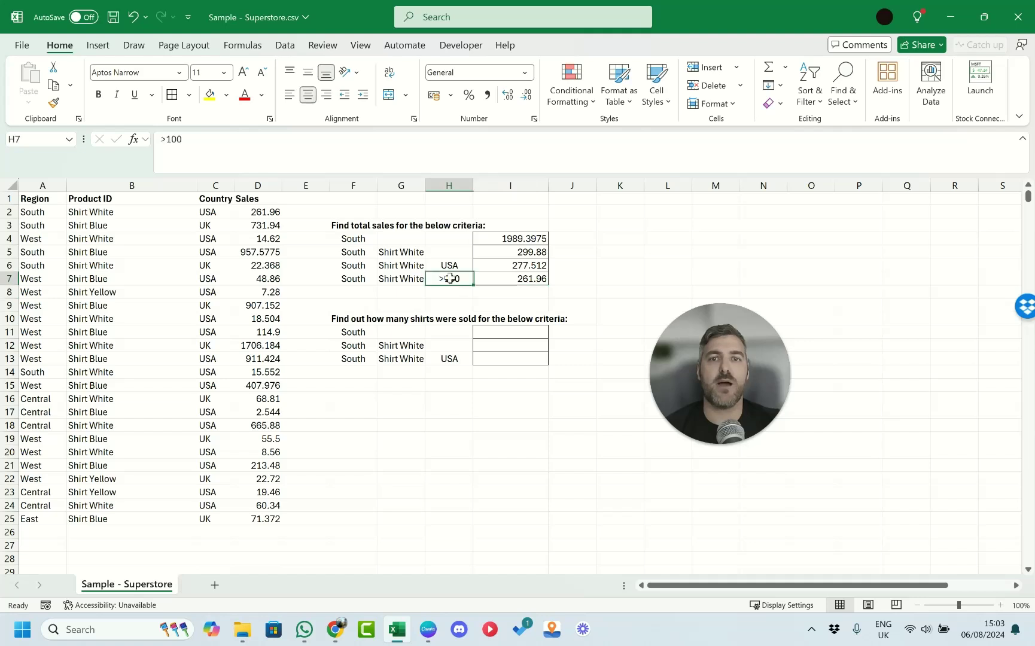
pyautogui.click(524, 280)
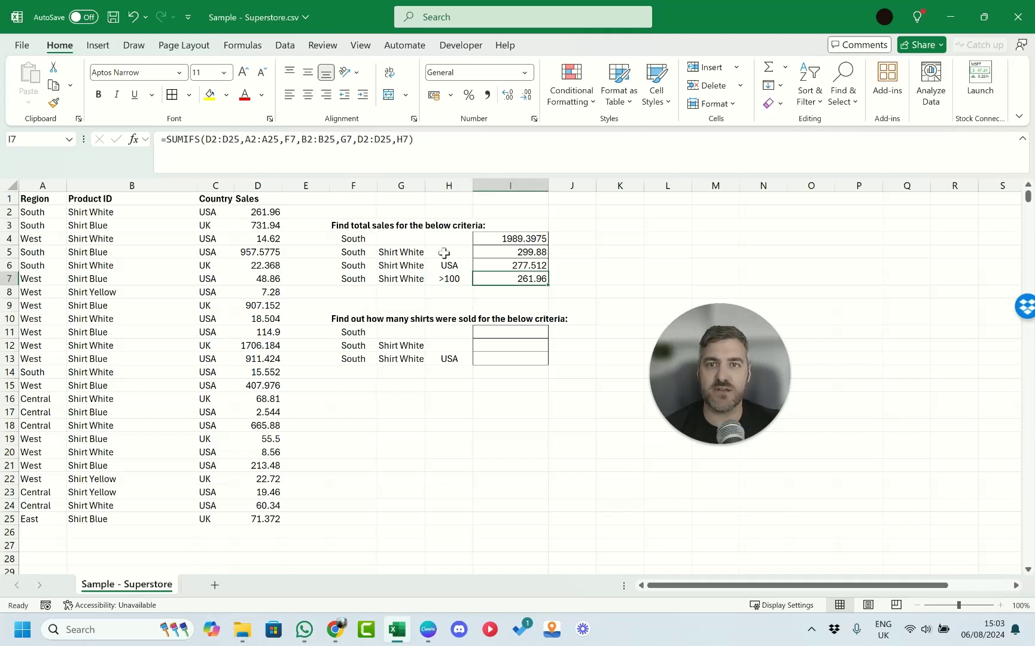
pyautogui.click(411, 140)
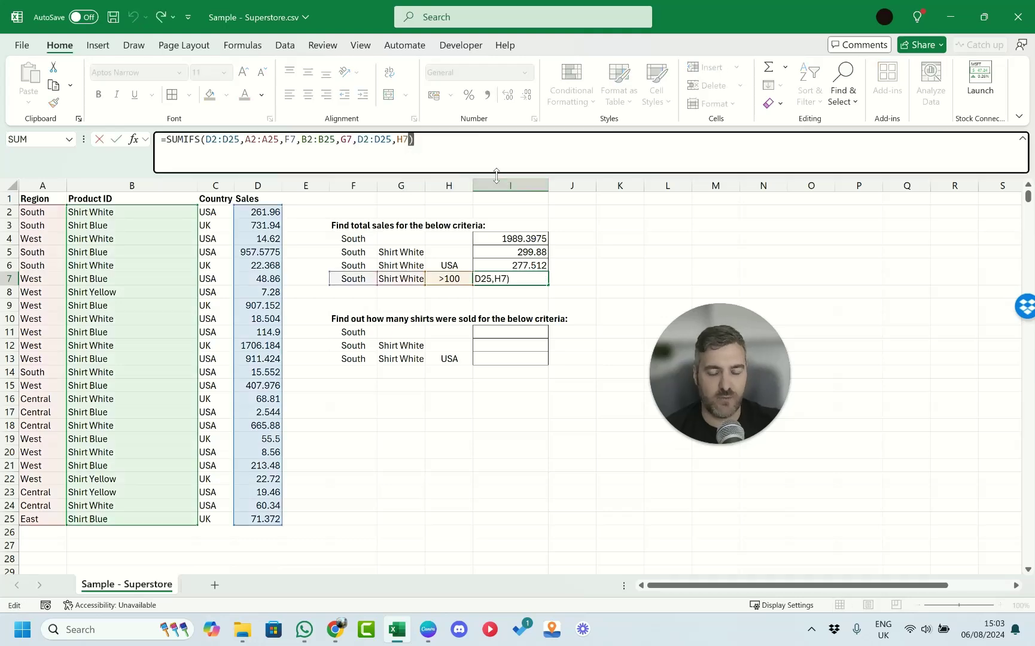
pyautogui.press('Left')
pyautogui.press('BackSpace')
pyautogui.press('BackSpace')
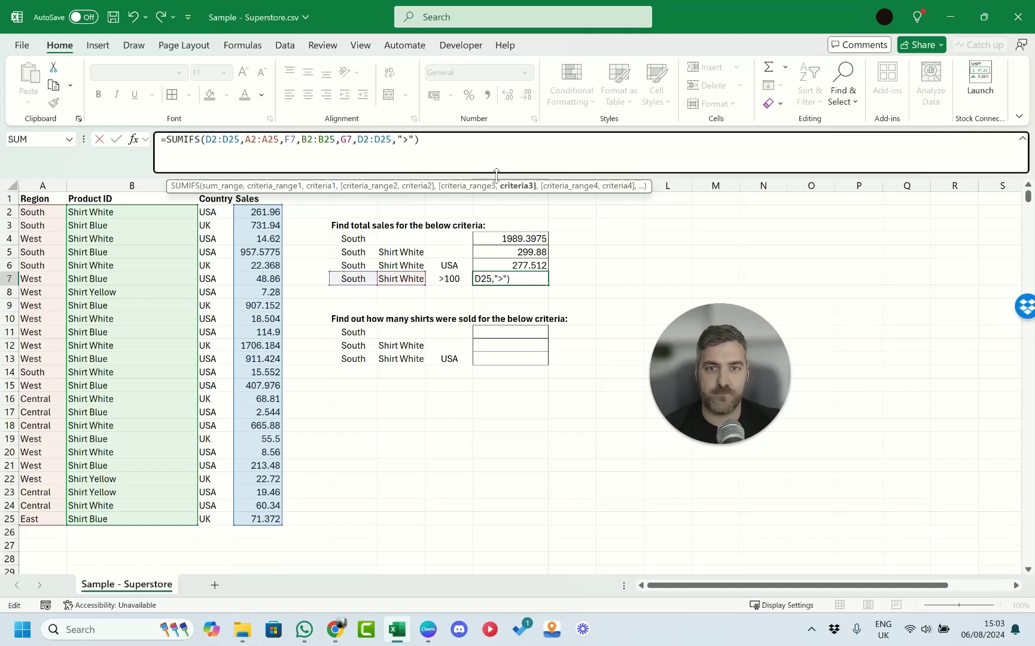
pyautogui.write('100')
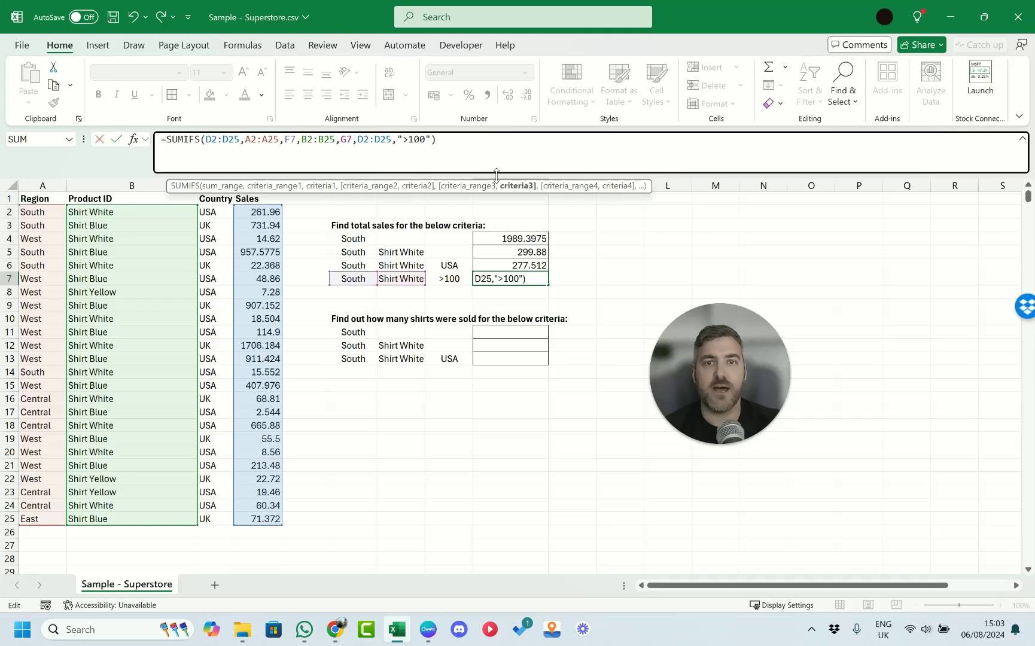
pyautogui.press('Return')
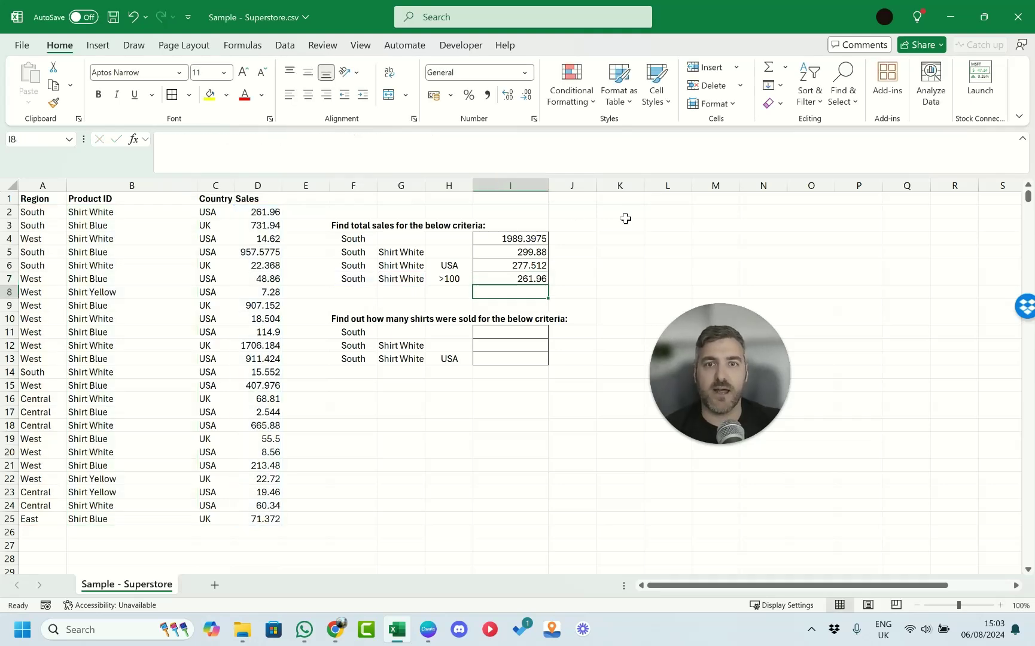
# - Change the amount criterion in the I7 formula to ">"&H7, joining the operator to the cell reference
pyautogui.click(525, 278)
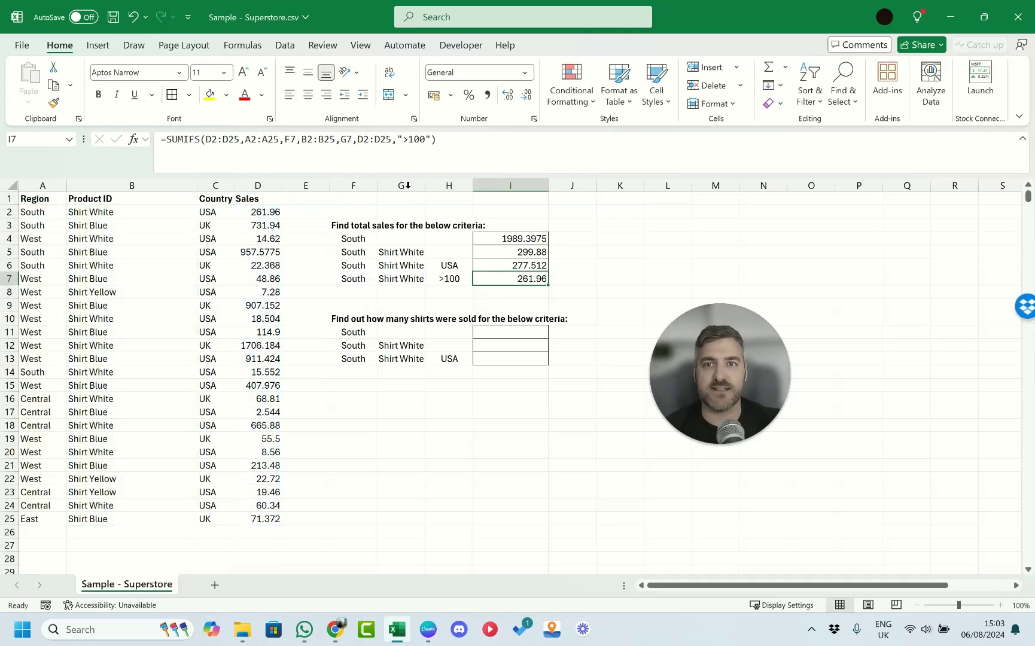
pyautogui.click(421, 139)
pyautogui.press('BackSpace')
pyautogui.press('BackSpace')
pyautogui.press('BackSpace')
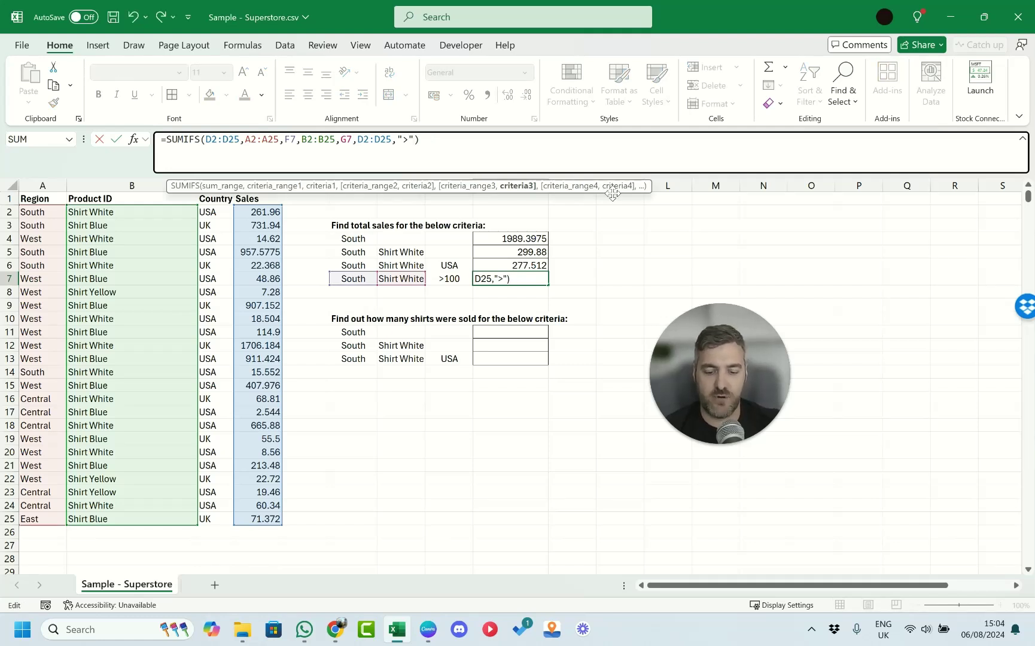
pyautogui.write('&')
pyautogui.click(447, 278)
pyautogui.press('Return')
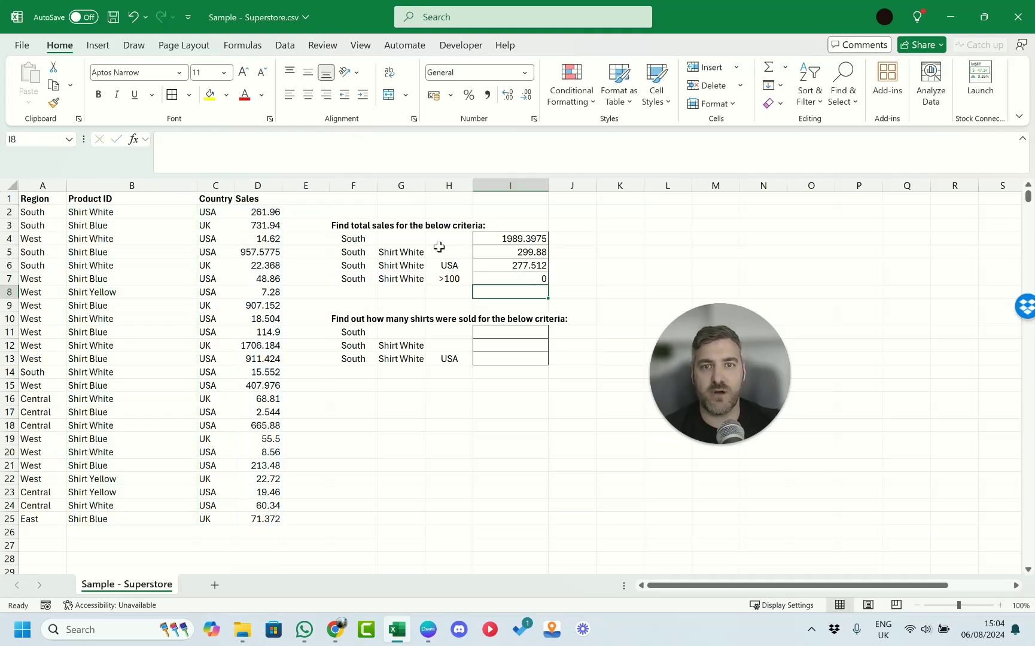
# - Set the amount criterion in H7 to the plain number 100
pyautogui.click(449, 279)
pyautogui.write('100')
pyautogui.press('Return')
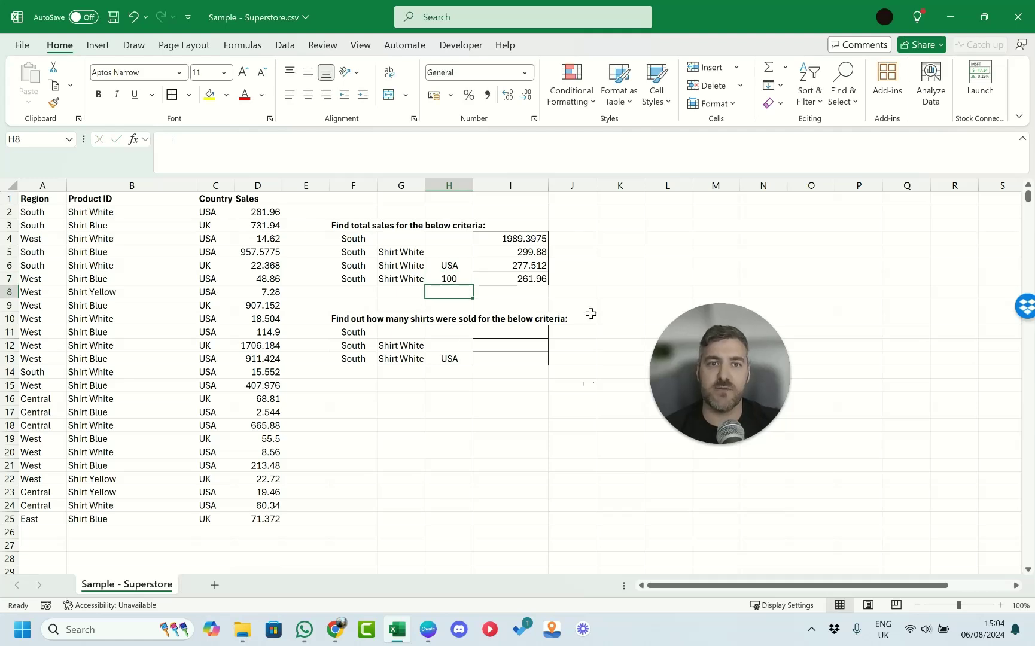
# - Replace the G7 reference in the I7 formula with the literal text "Shirt White" as the product criterion
pyautogui.click(535, 277)
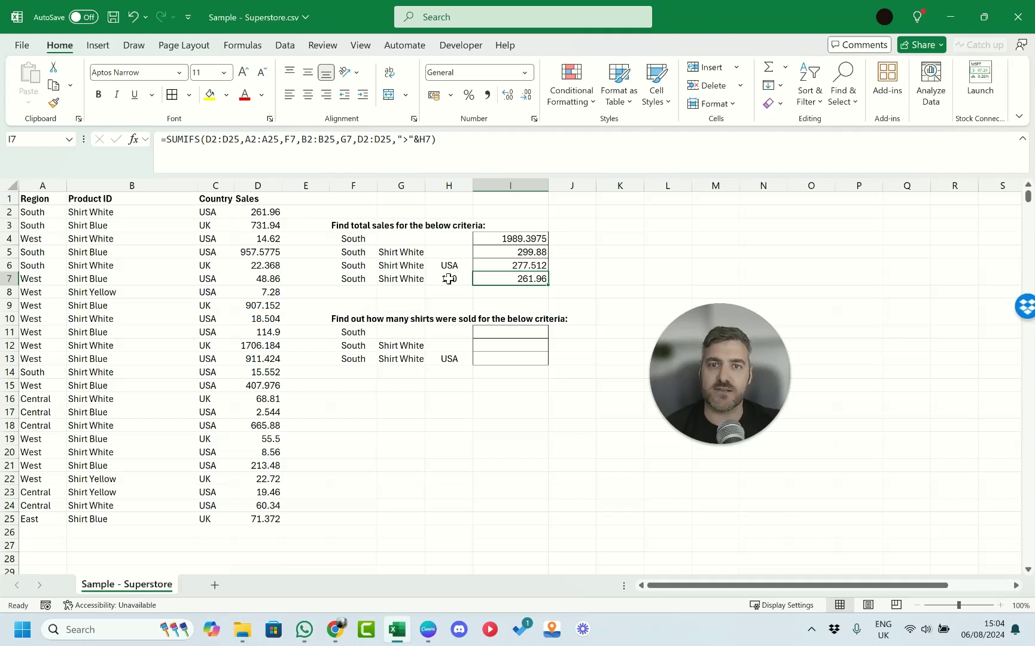
pyautogui.click(410, 279)
pyautogui.click(509, 279)
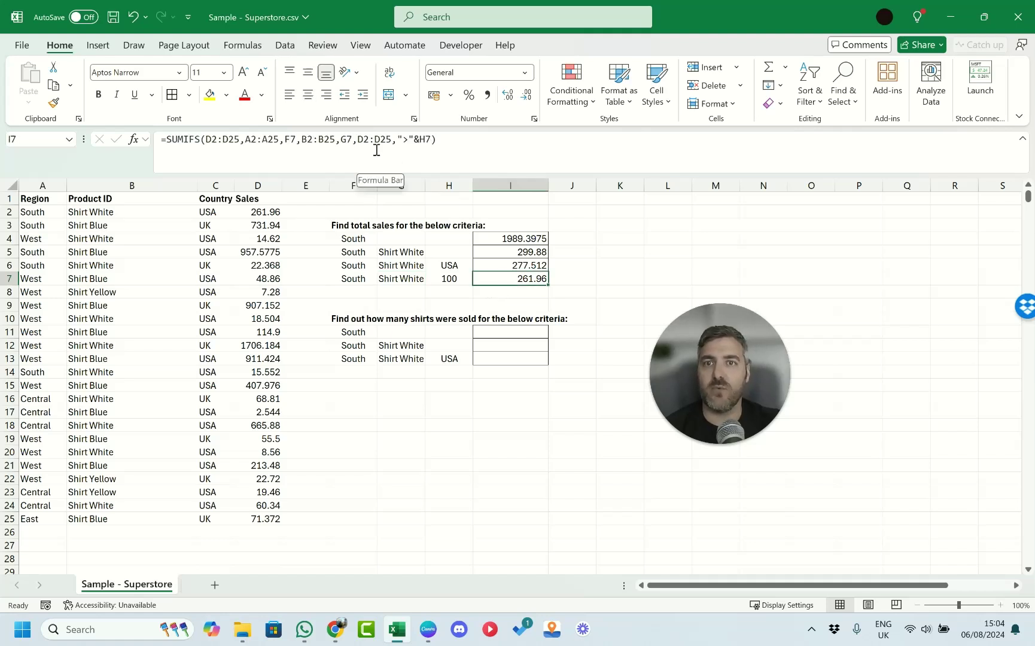
pyautogui.click(353, 144)
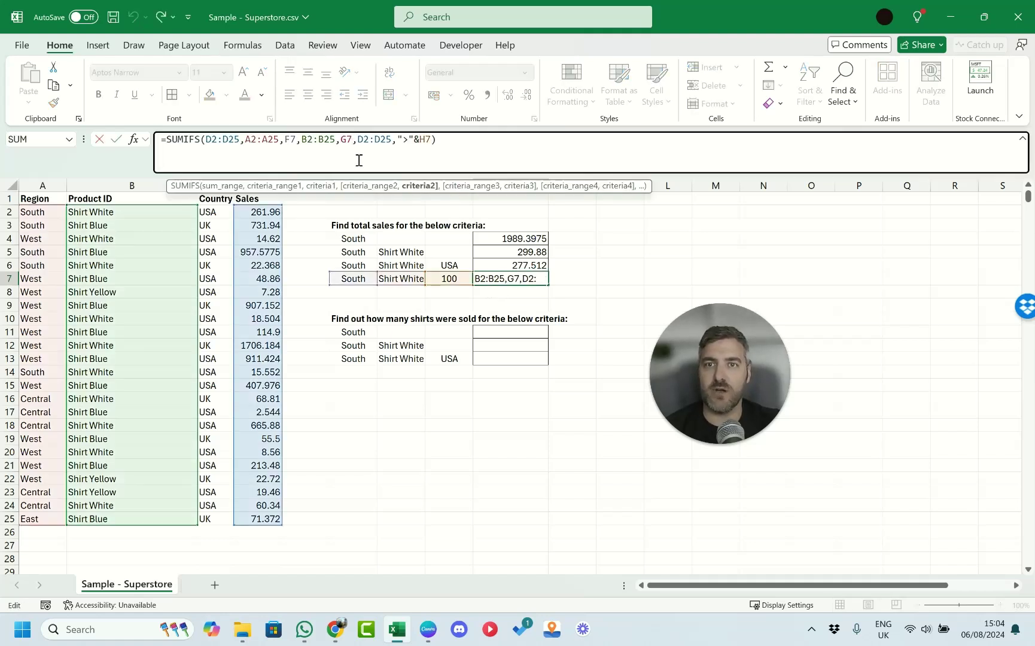
pyautogui.press('BackSpace')
pyautogui.press('BackSpace')
pyautogui.write('"')
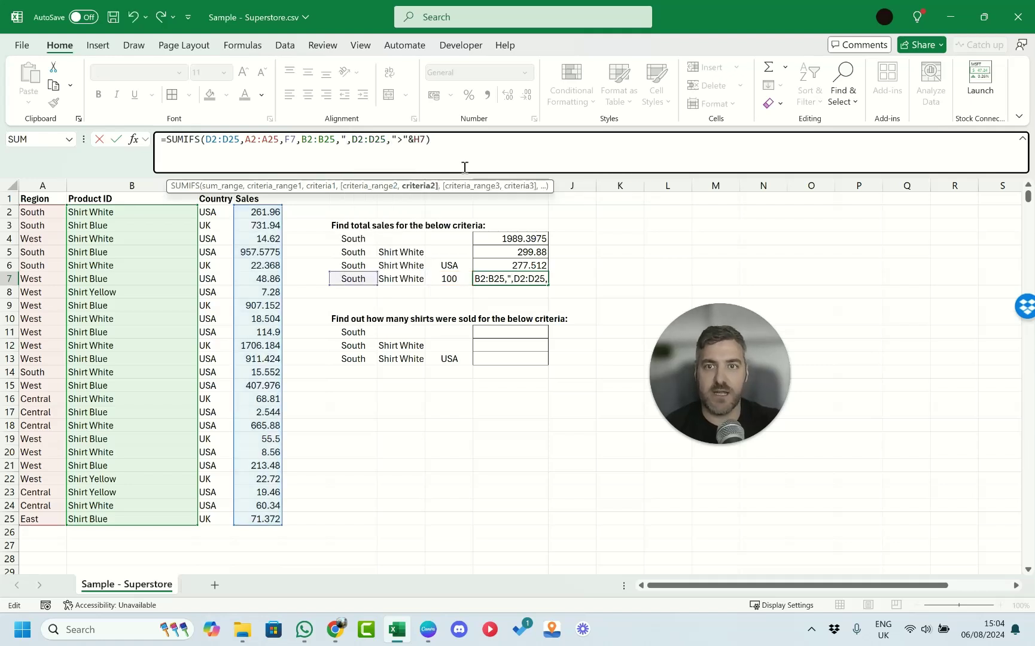
pyautogui.write('Shirt Wh')
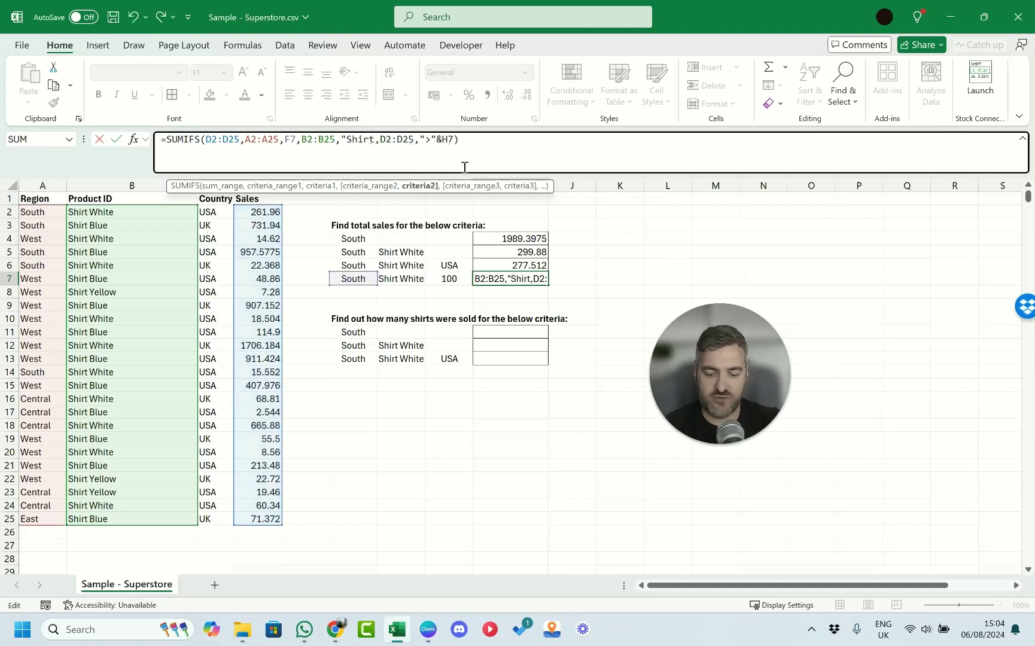
pyautogui.write('ite"')
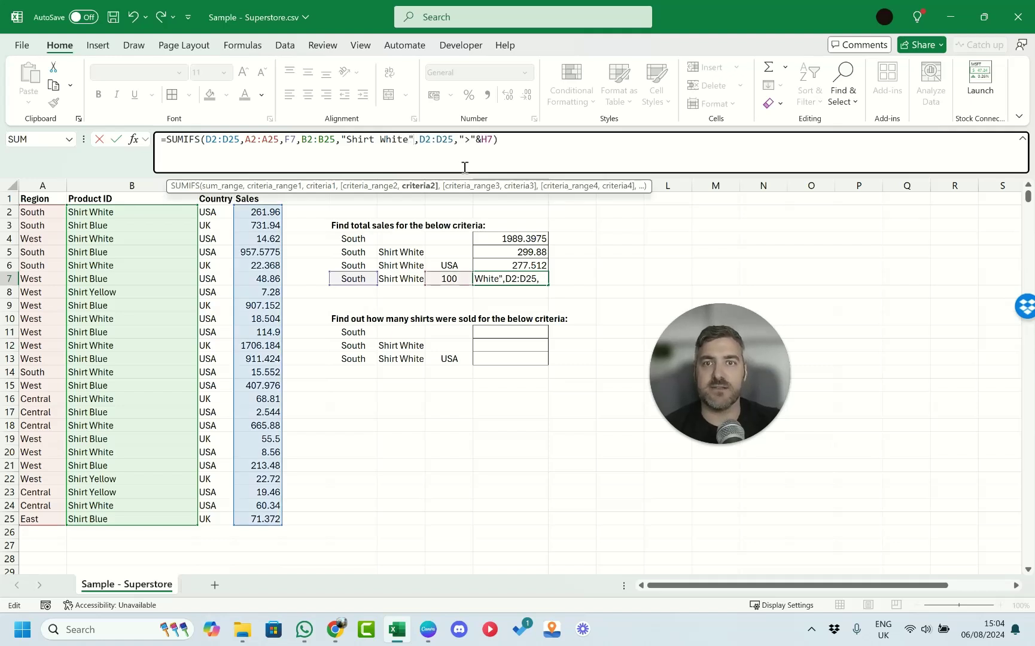
pyautogui.press('Return')
pyautogui.press('Up')
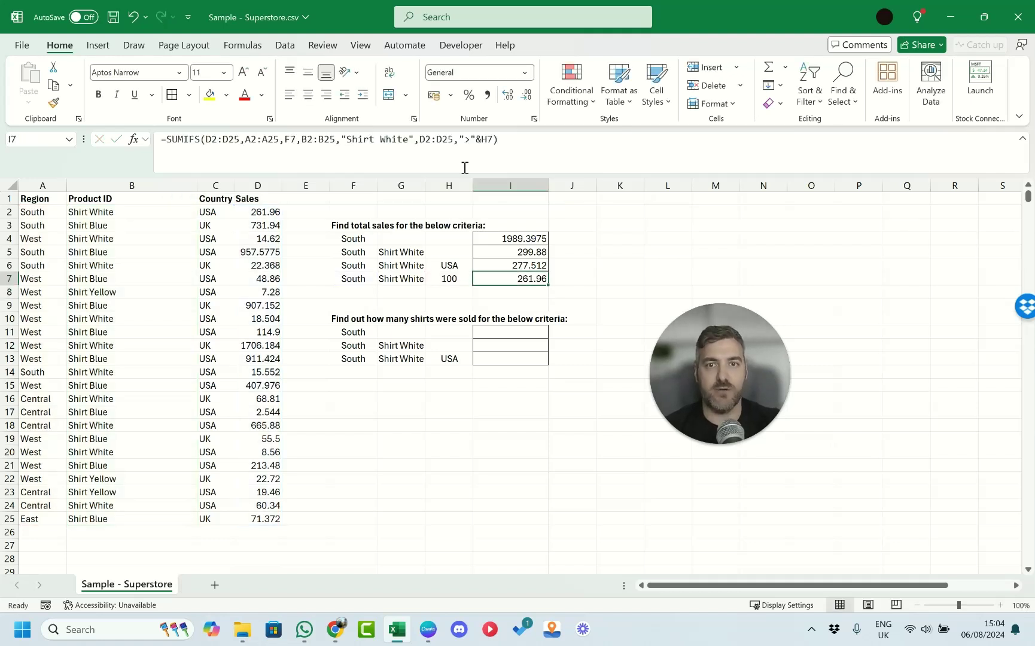
# - Shorten the product criterion in the I7 formula to "Shirt Wh"
pyautogui.click(407, 142)
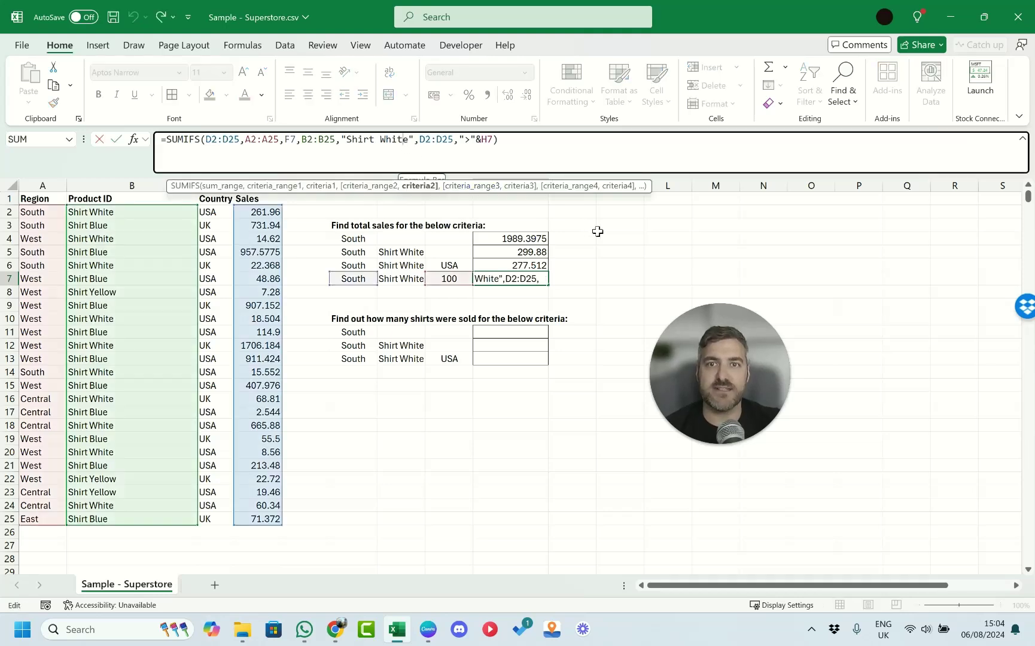
pyautogui.press('BackSpace')
pyautogui.press('BackSpace')
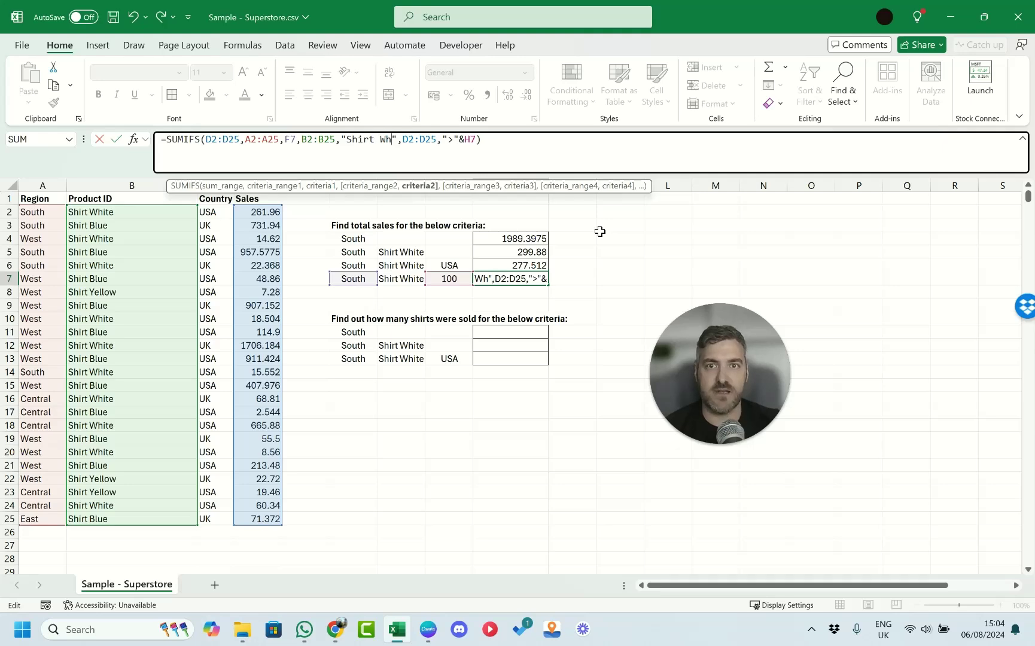
pyautogui.press('Return')
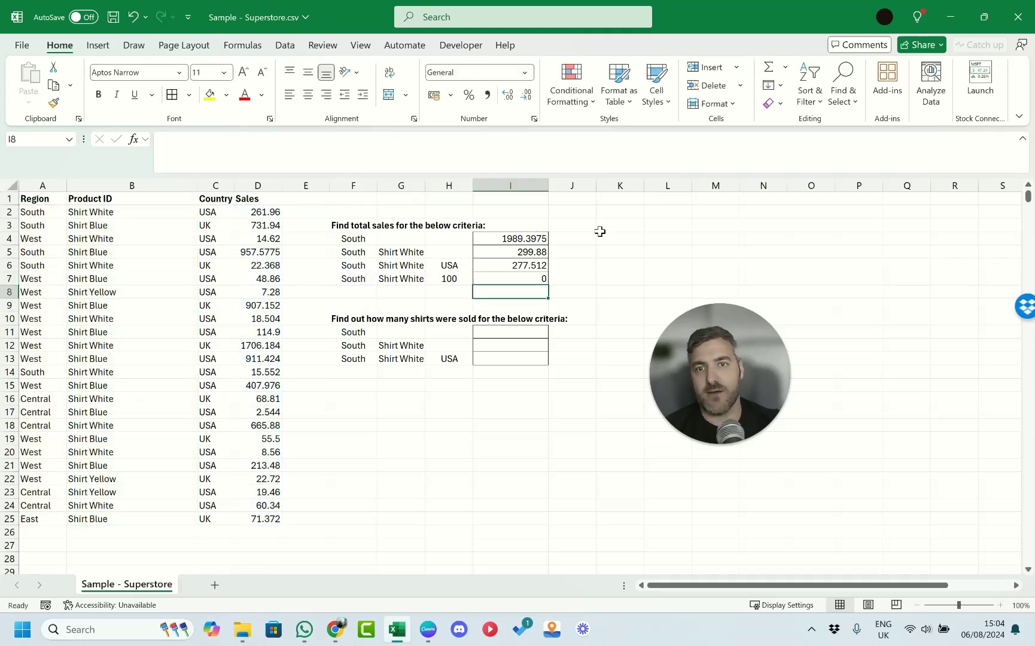
# - Add an asterisk wildcard to the product criterion in the I7 formula so it reads "Shirt Wh*"
pyautogui.click(529, 279)
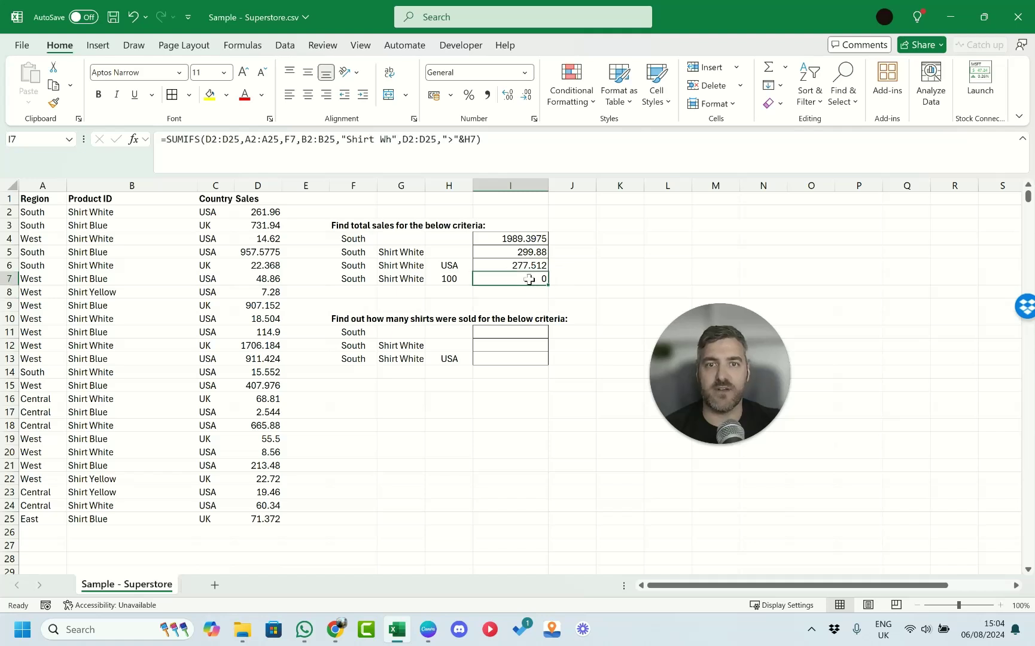
pyautogui.click(396, 139)
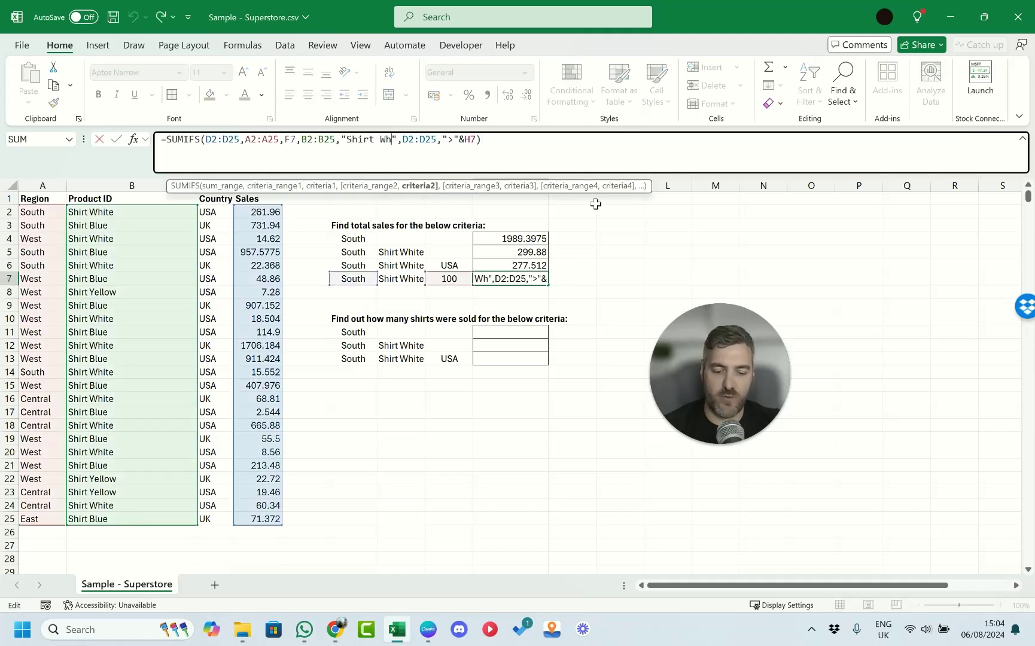
pyautogui.write('*')
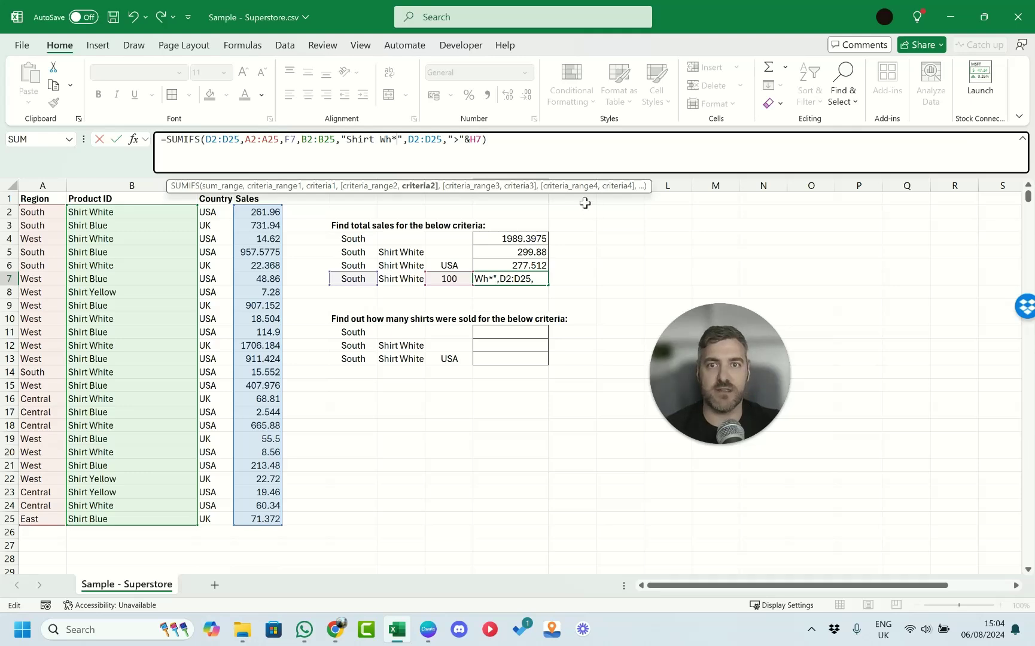
pyautogui.press('Return')
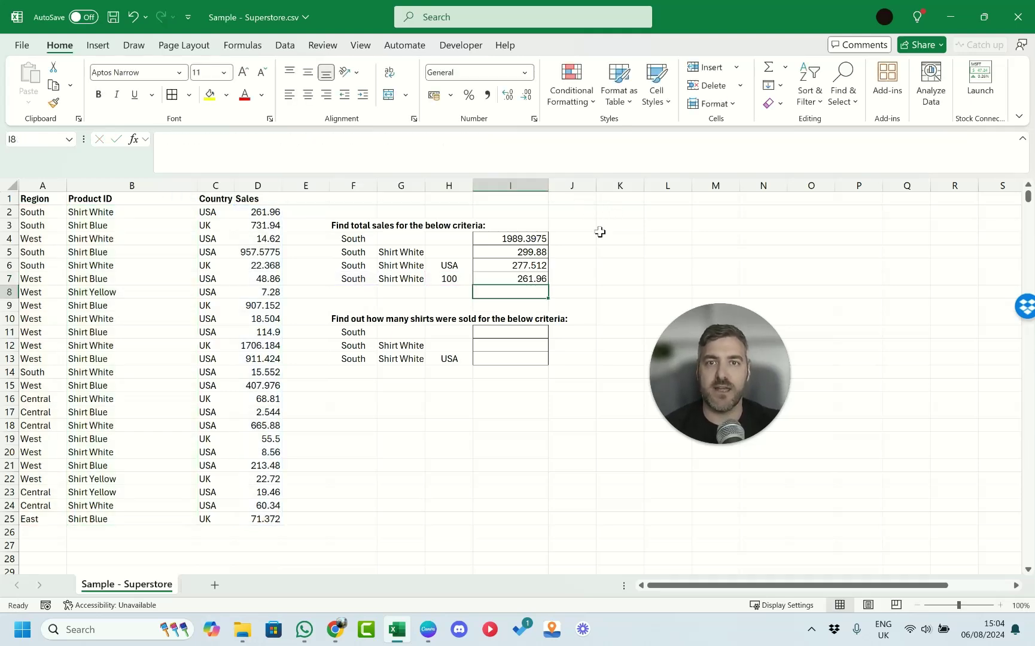
pyautogui.click(517, 279)
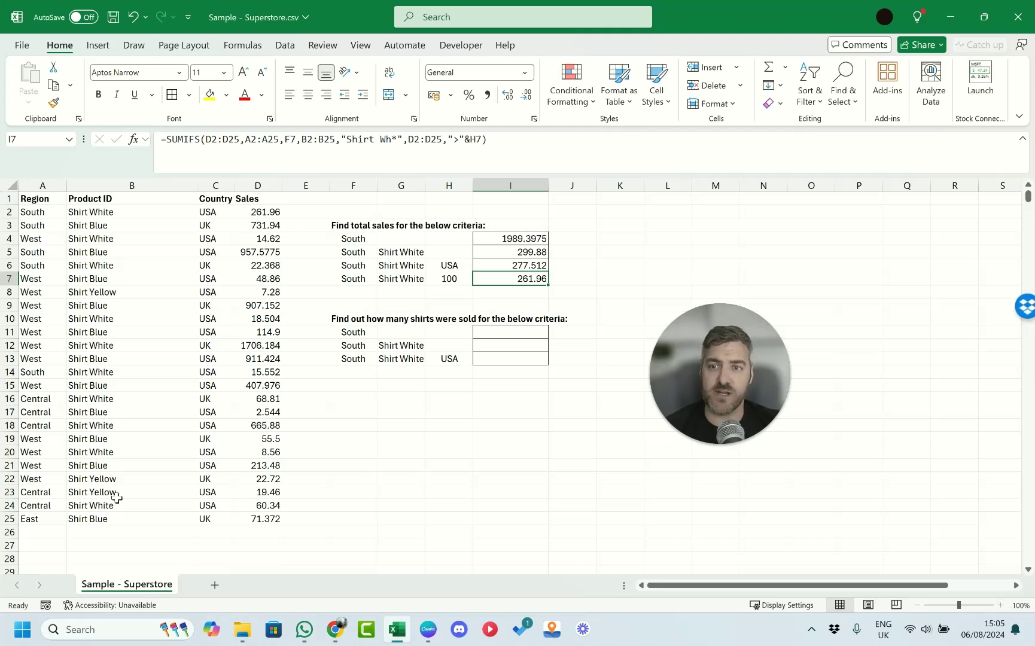
pyautogui.click(118, 455)
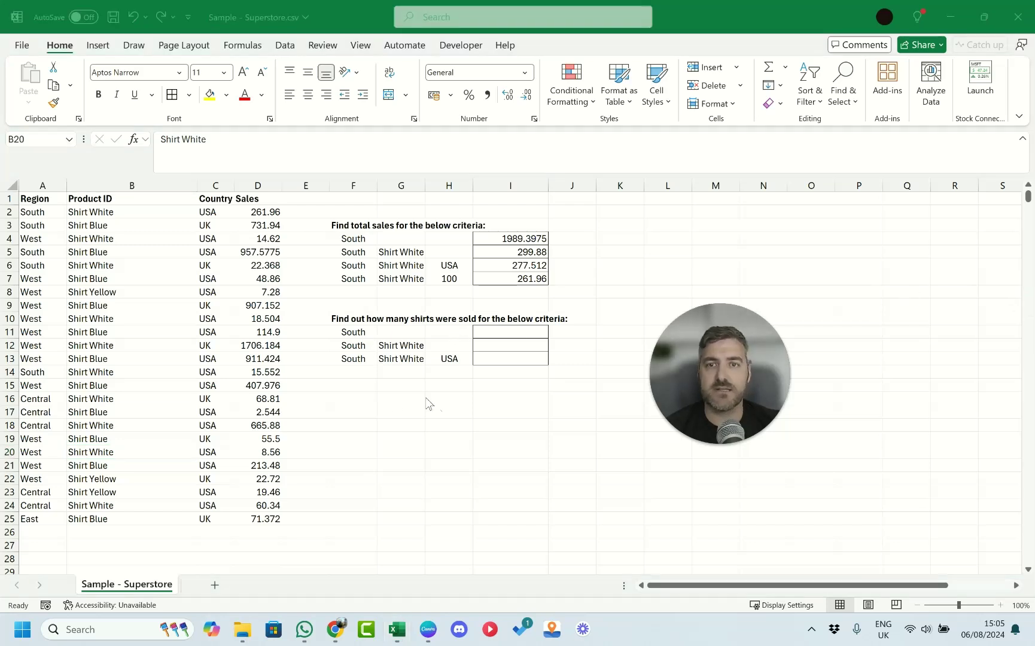
# - Replace the SUMIFS function in the I5 formula with AVERAGEIFS, keeping the same ranges and criteria
pyautogui.click(506, 239)
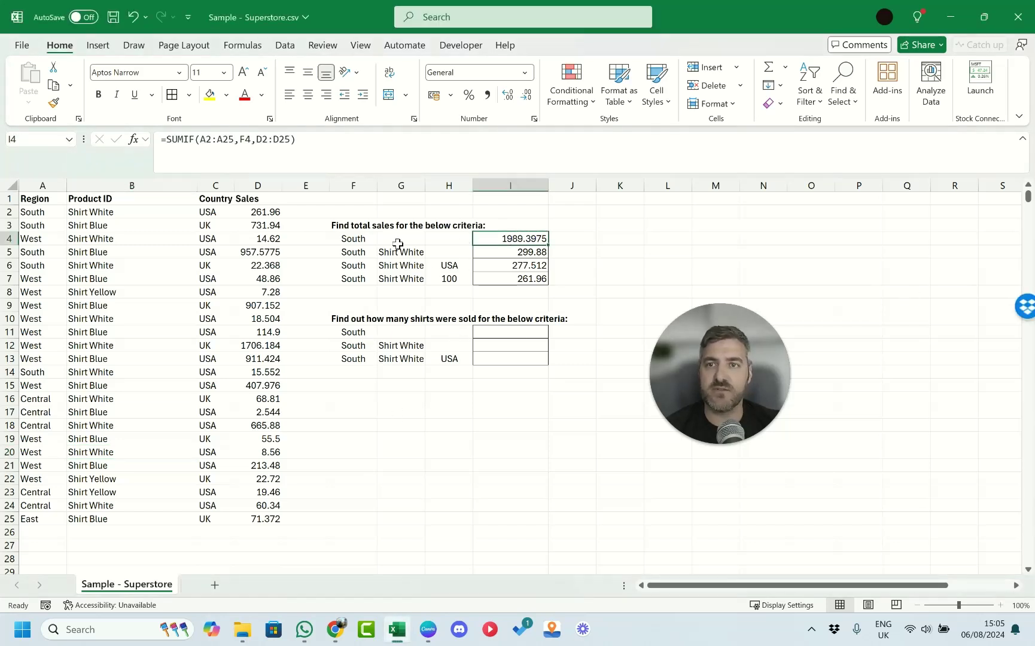
pyautogui.click(547, 254)
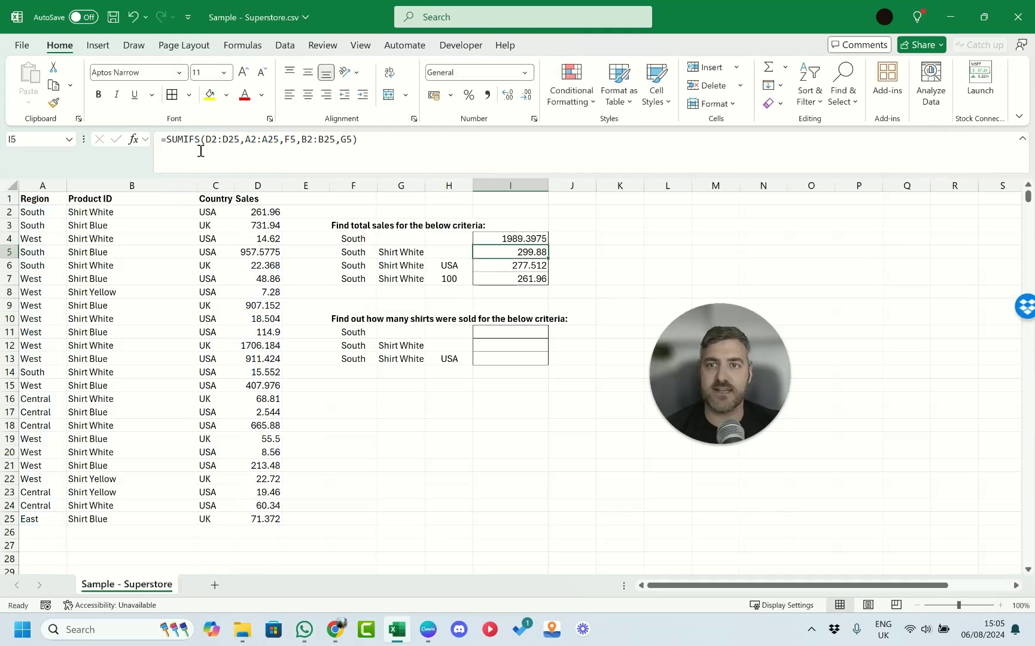
pyautogui.click(224, 141)
pyautogui.press('BackSpace')
pyautogui.press('BackSpace')
pyautogui.press('BackSpace')
pyautogui.press('BackSpace')
pyautogui.press('BackSpace')
pyautogui.press('BackSpace')
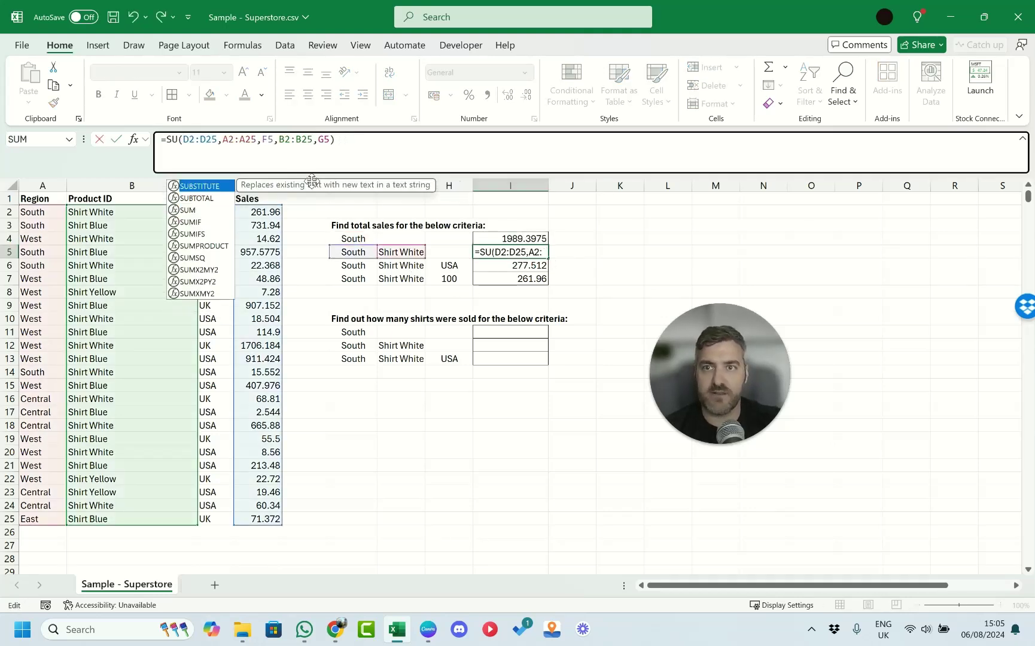
pyautogui.write('aver')
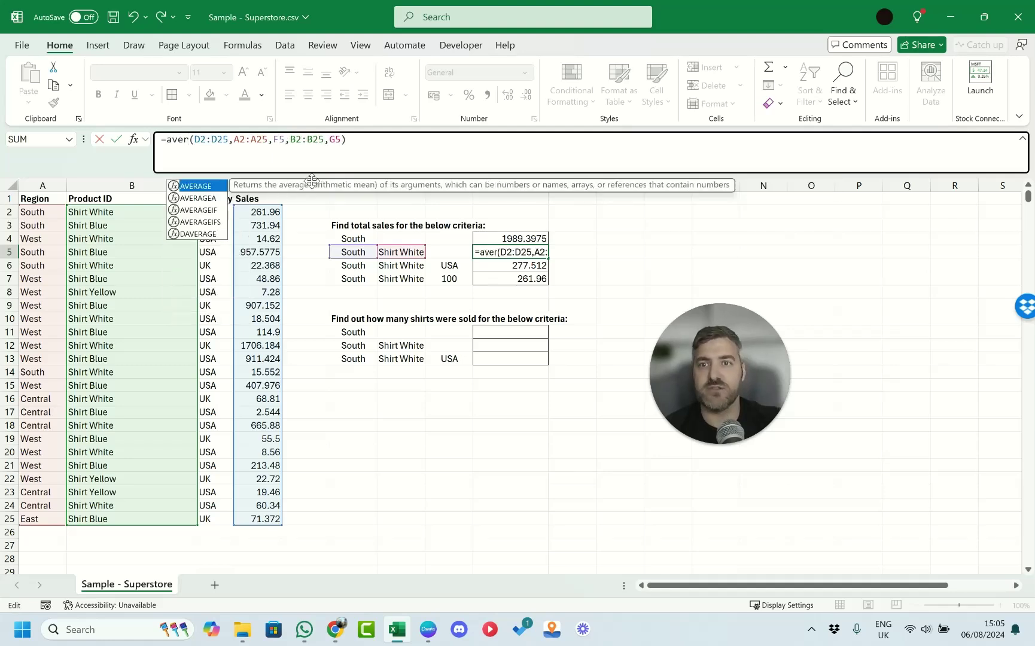
pyautogui.press('Down')
pyautogui.press('Down')
pyautogui.press('Down')
pyautogui.press('Tab')
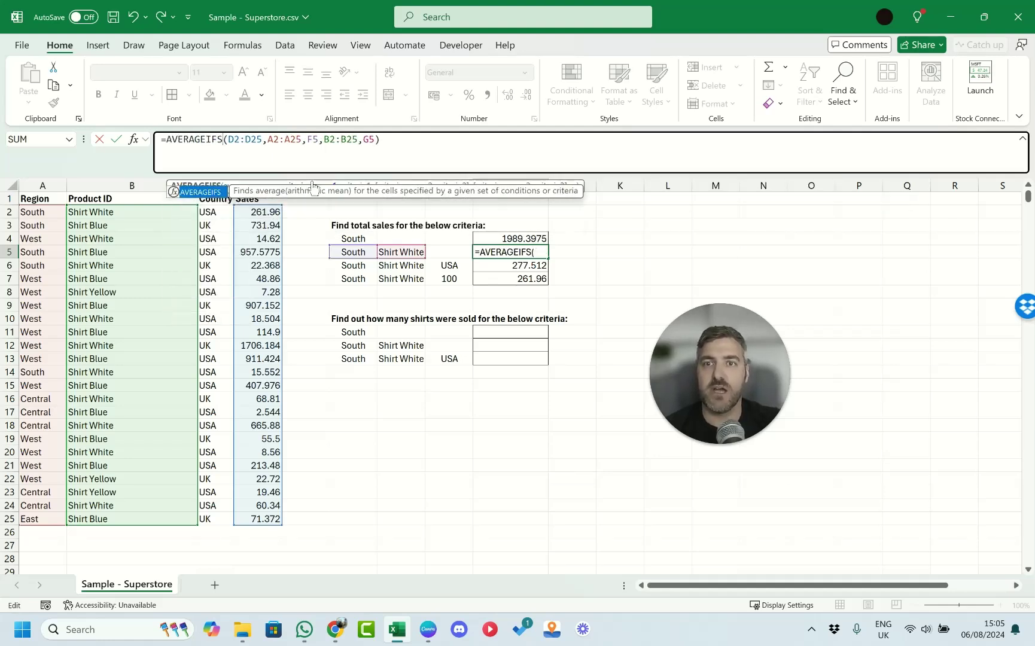
pyautogui.press('Return')
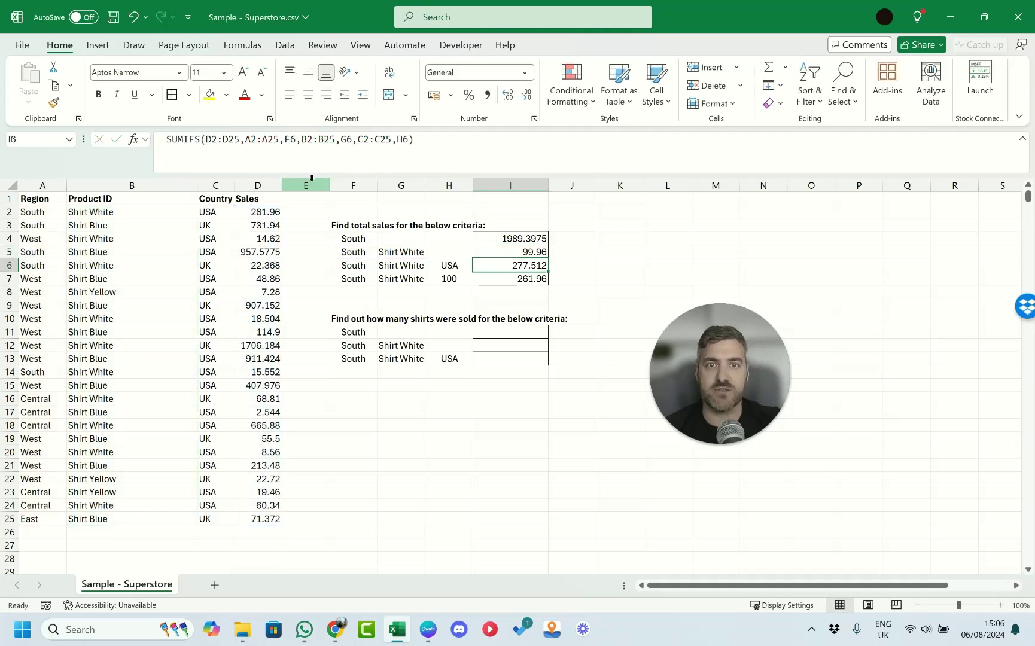
# - Replace the SUMIF function in the I4 formula with AVERAGEIF, keeping the same arguments
pyautogui.click(513, 237)
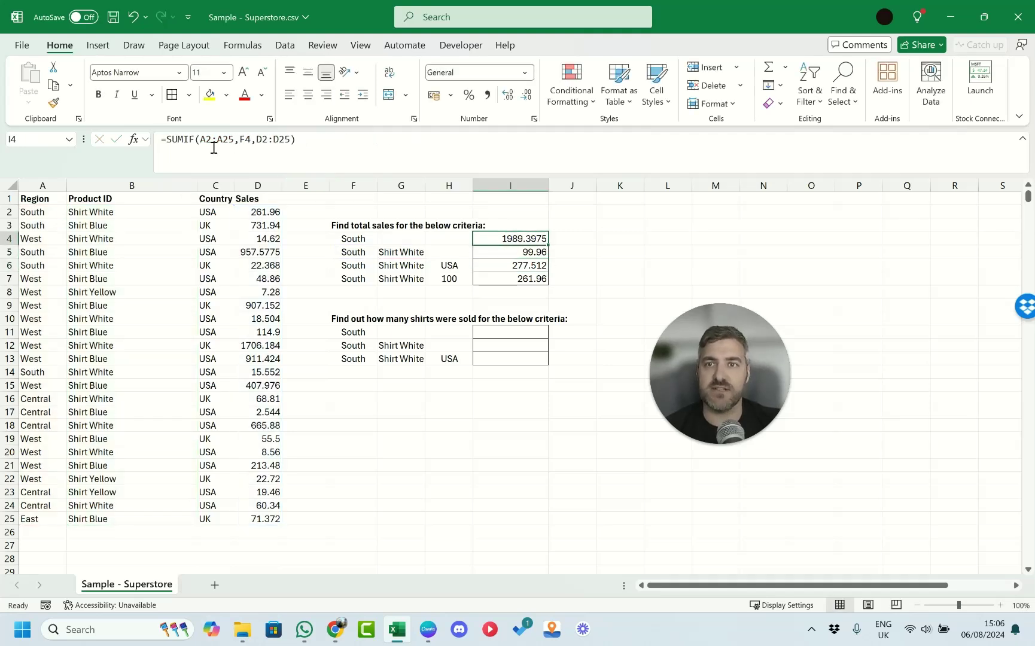
pyautogui.click(196, 140)
pyautogui.press('BackSpace')
pyautogui.press('BackSpace')
pyautogui.press('BackSpace')
pyautogui.press('BackSpace')
pyautogui.press('BackSpace')
pyautogui.write('aver')
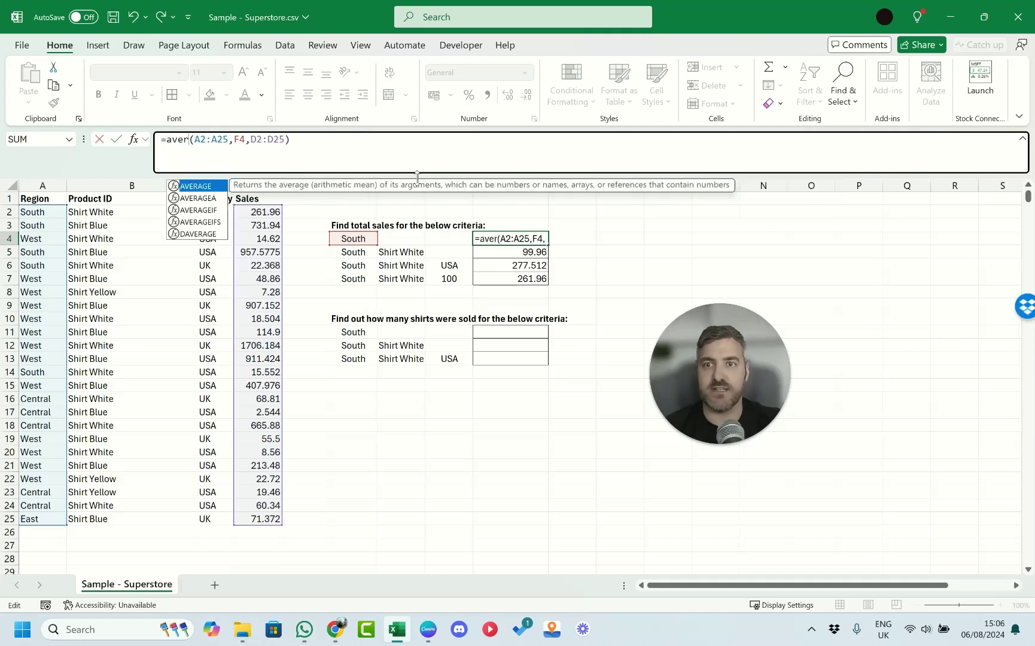
pyautogui.press('Down')
pyautogui.press('Down')
pyautogui.press('Tab')
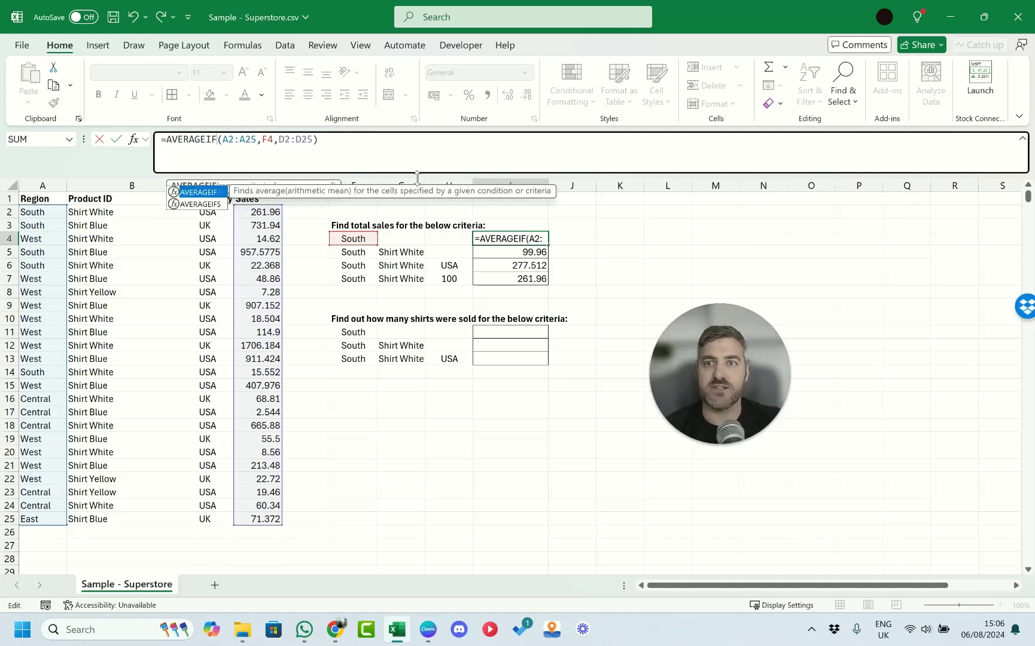
pyautogui.press('Return')
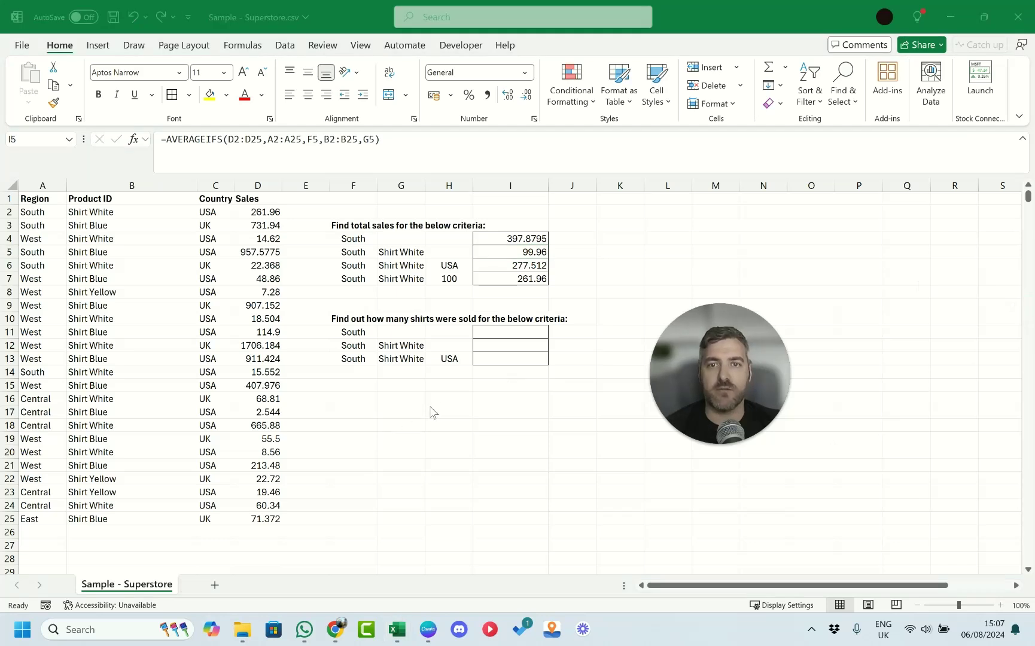
# - Enter a COUNTIF formula in I11 that counts the region range A2:A25 against the criterion in F11
pyautogui.click(515, 332)
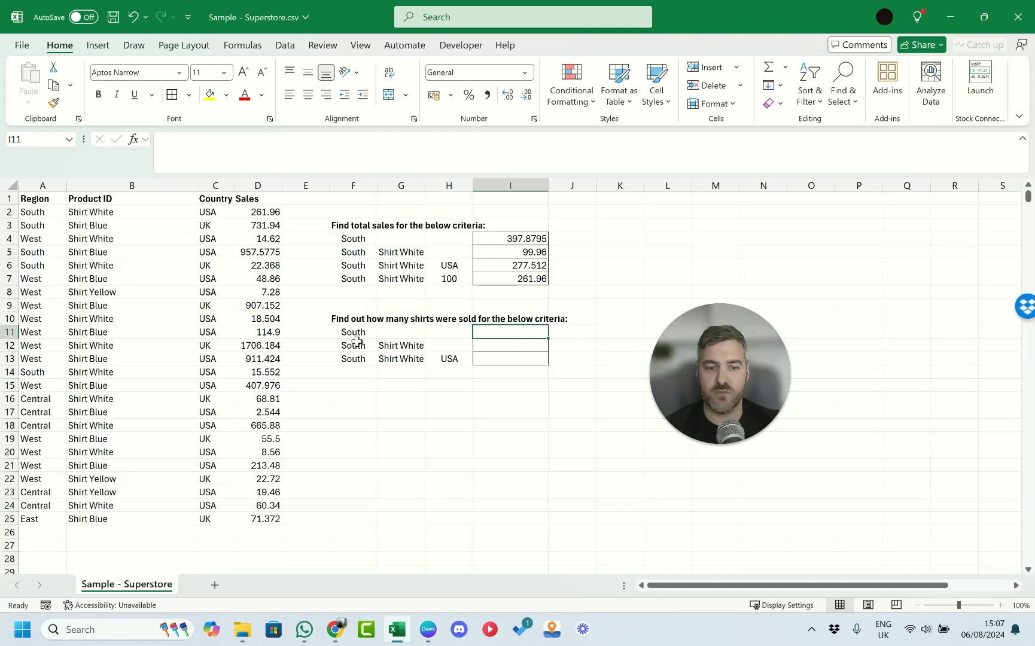
pyautogui.write('=coun')
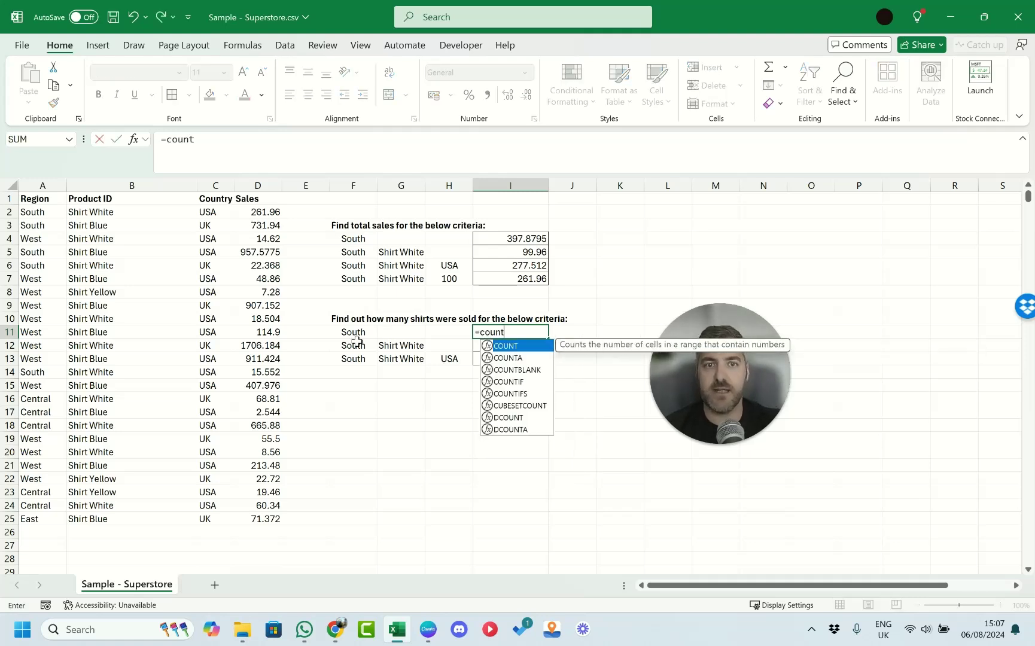
pyautogui.write('t')
pyautogui.press('Tab')
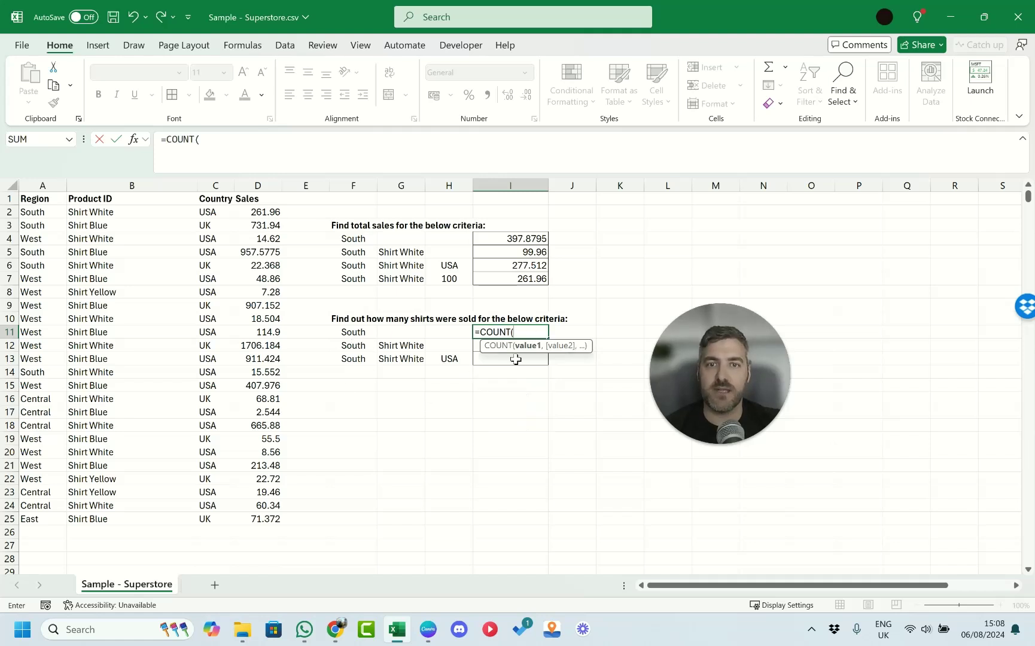
pyautogui.press('BackSpace')
pyautogui.write('IF(')
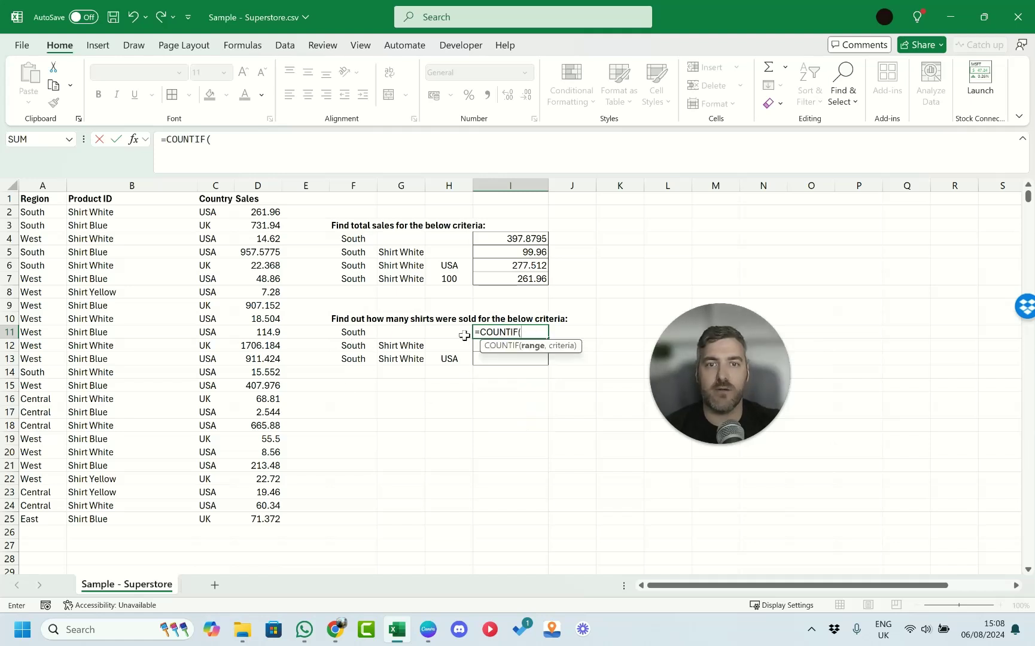
pyautogui.click(57, 213)
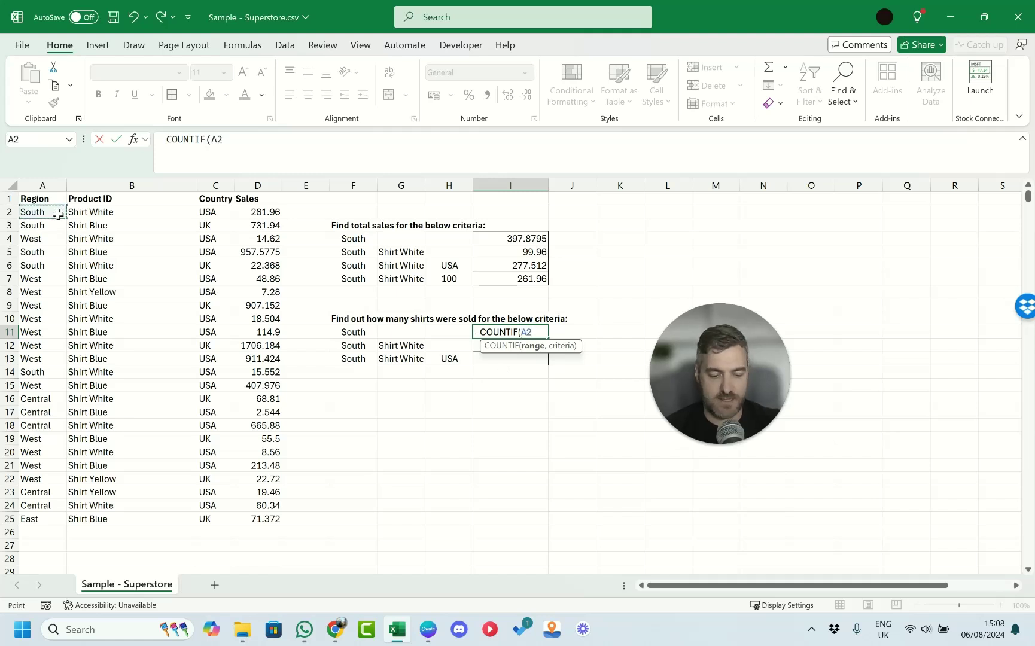
pyautogui.hotkey('ctrl', 'shift', 'Down')
pyautogui.write(',')
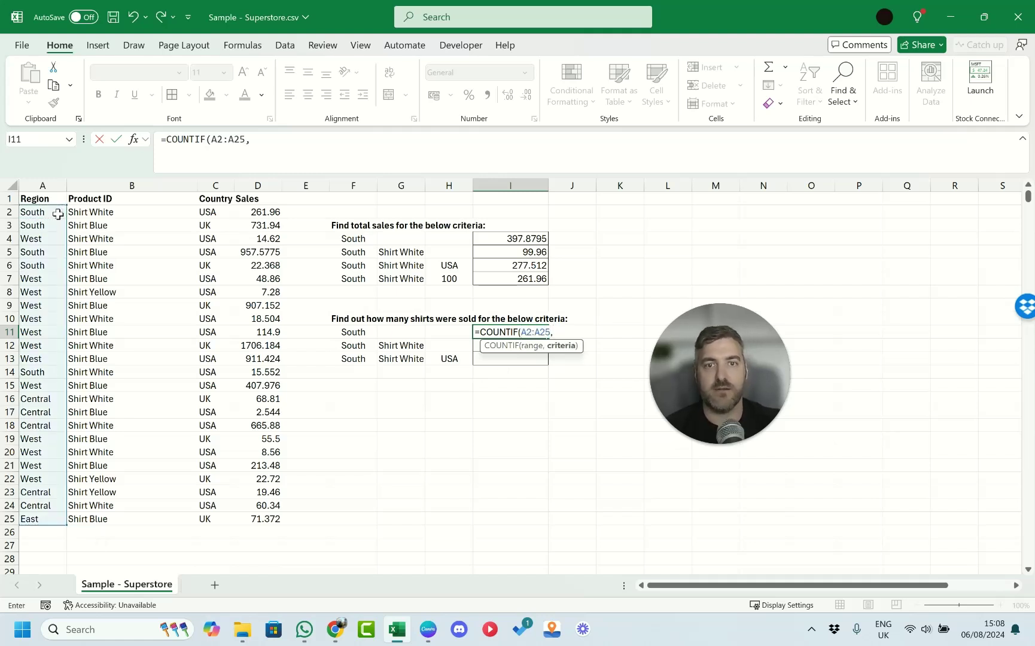
pyautogui.click(354, 332)
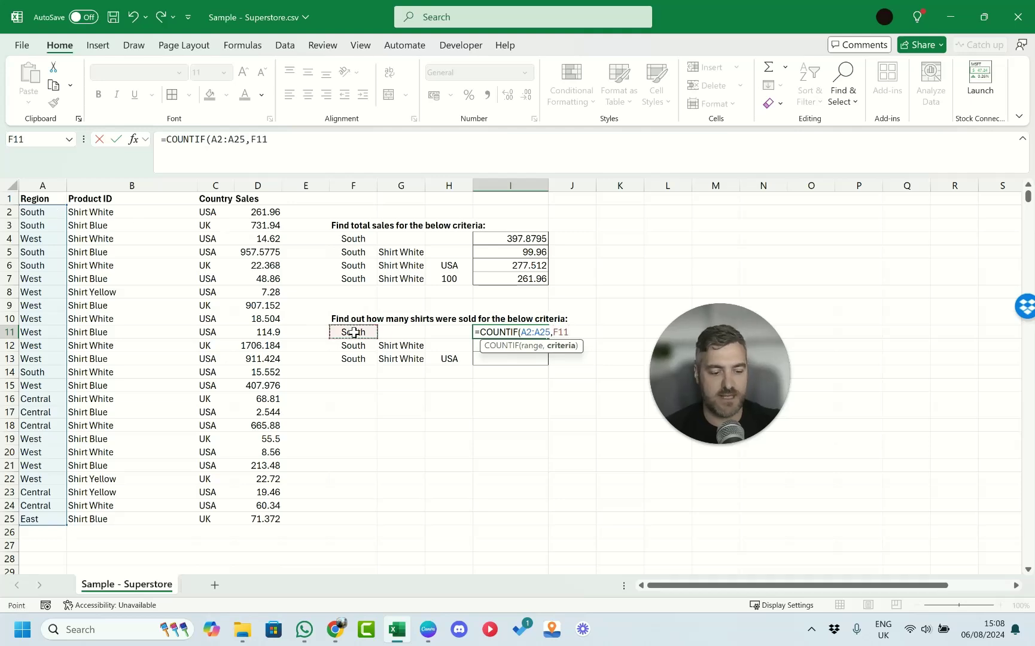
pyautogui.press('Return')
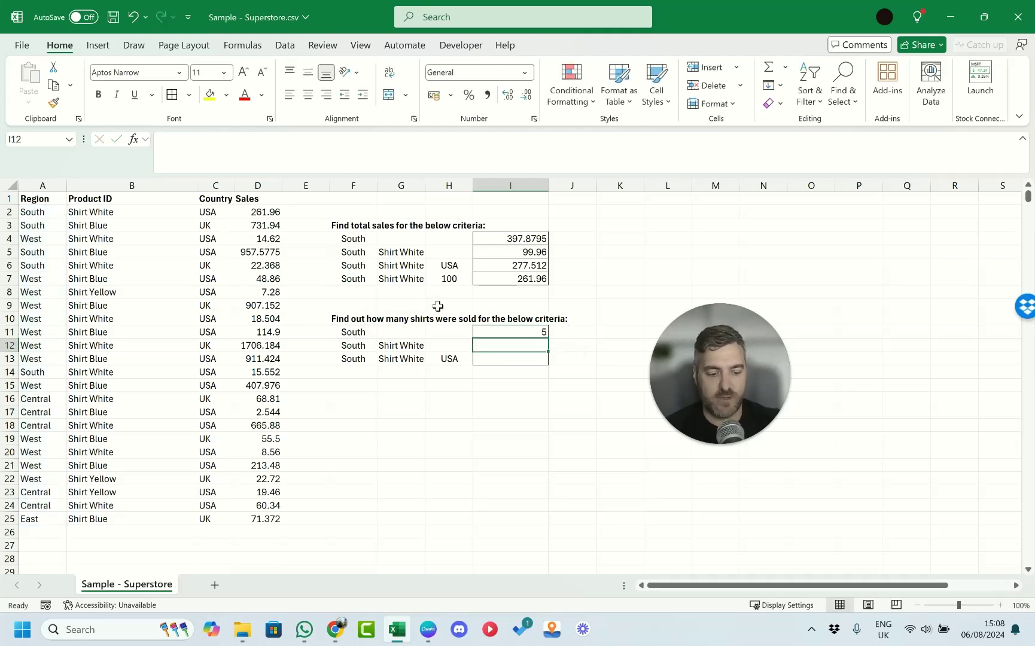
# - Start a COUNTIFS formula in I12 with region range A2:A25 and F12 as its first criterion
pyautogui.write('=counti')
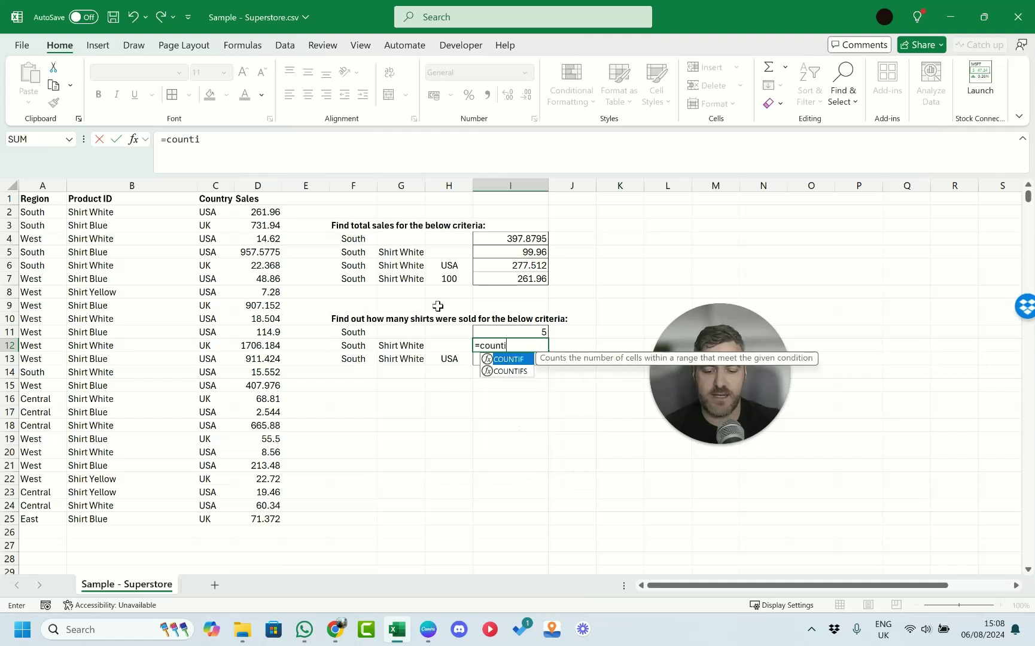
pyautogui.write('f')
pyautogui.press('Down')
pyautogui.press('Tab')
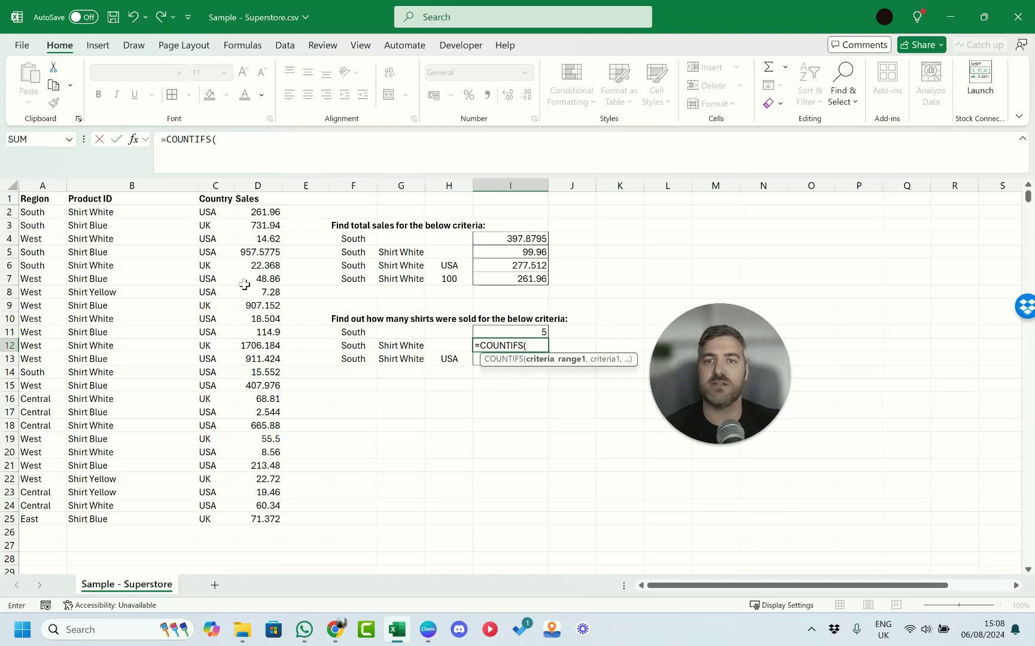
pyautogui.click(54, 211)
pyautogui.hotkey('ctrl', 'shift', 'Down')
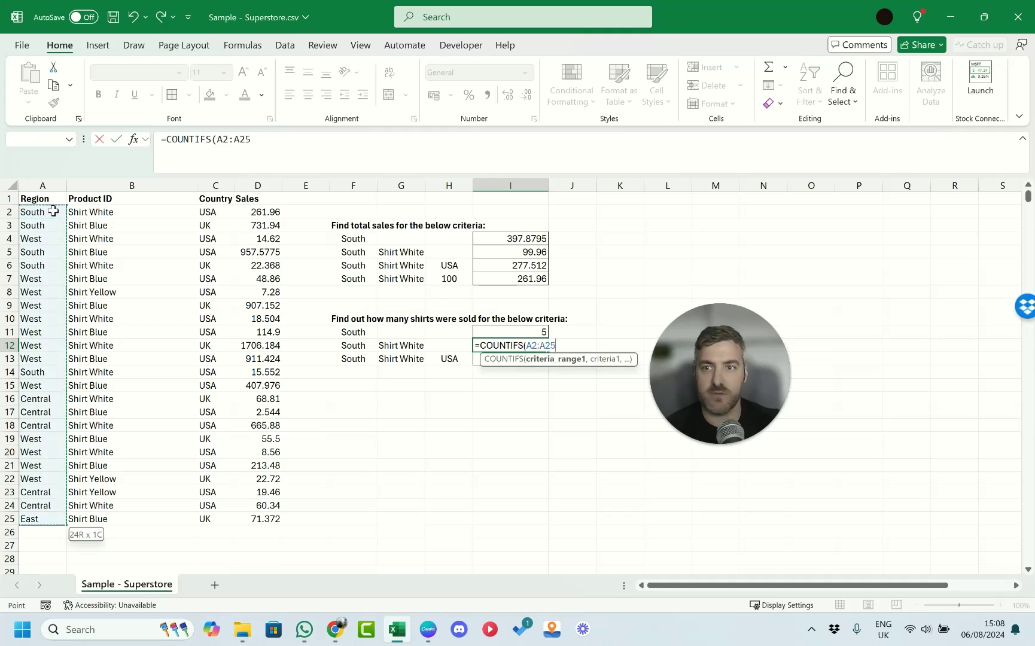
pyautogui.write(',')
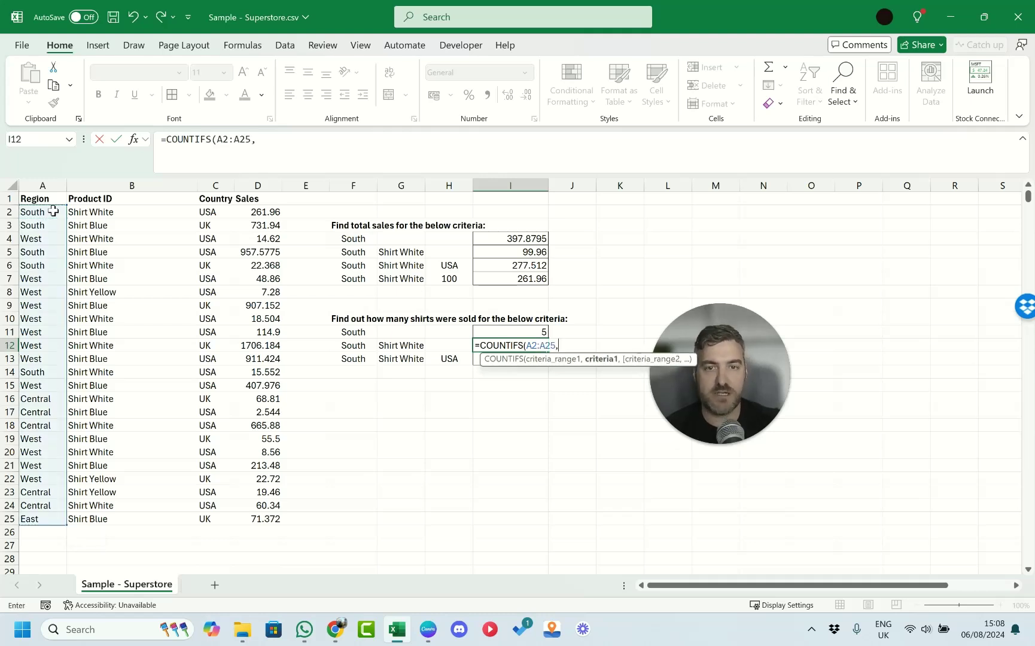
pyautogui.click(356, 346)
pyautogui.write(',')
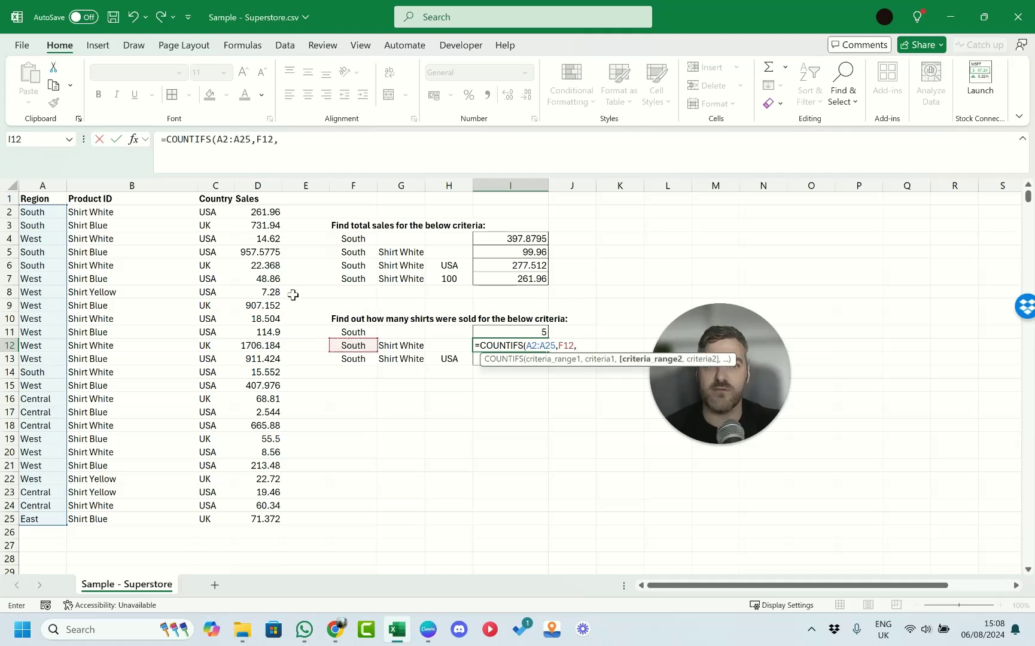
# - Complete the I12 COUNTIFS formula with product range B2:B25 and G12 as the second criterion
pyautogui.click(128, 210)
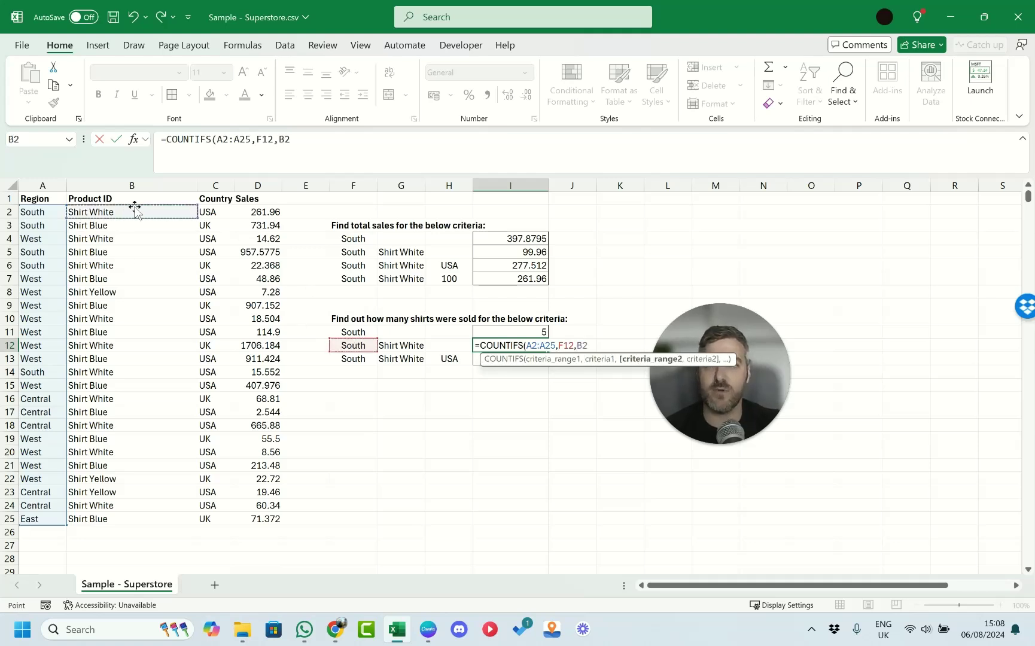
pyautogui.hotkey('ctrl', 'shift', 'Down')
pyautogui.write(',')
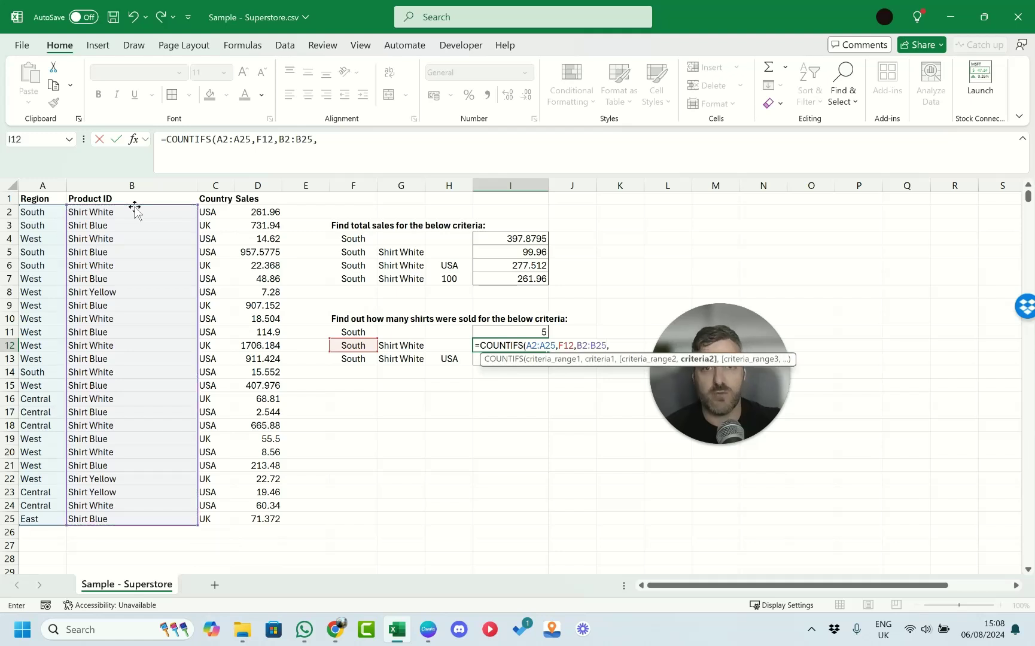
pyautogui.click(392, 344)
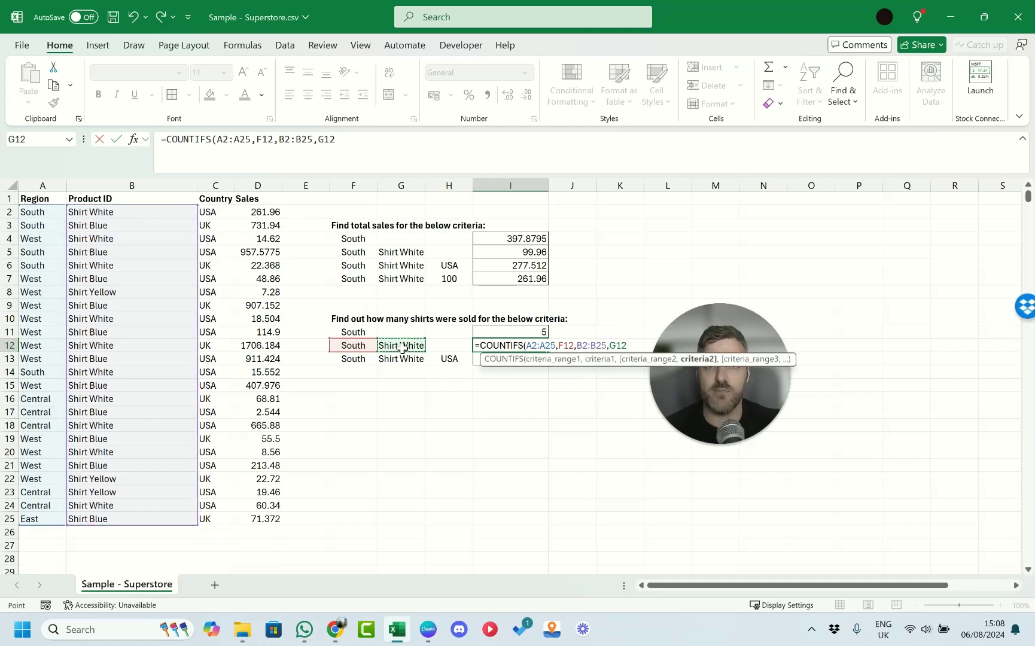
pyautogui.press('Return')
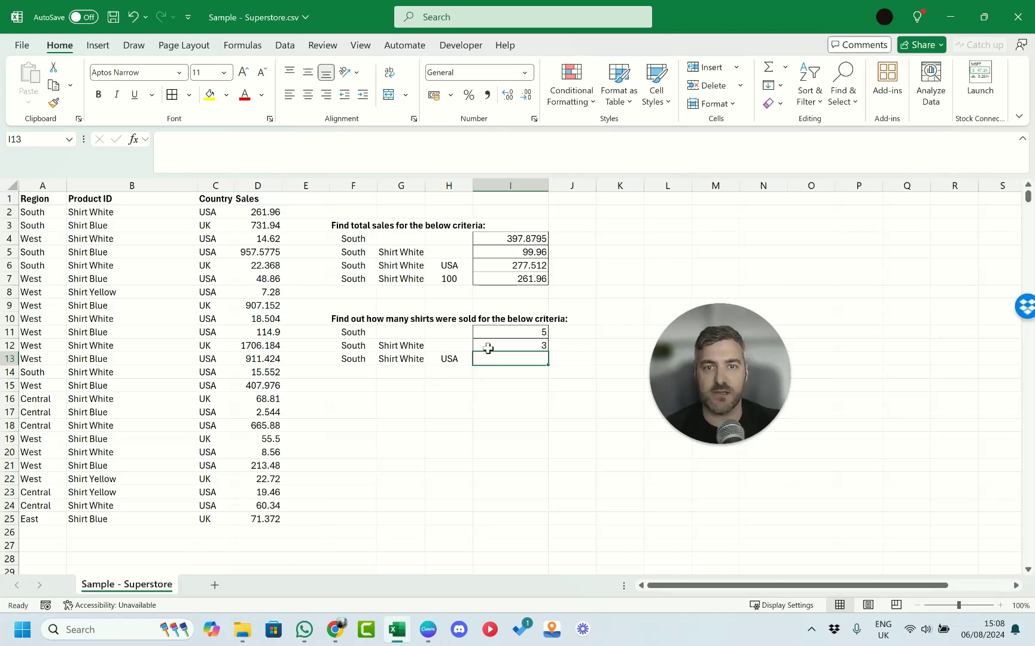
# - Copy the COUNTIFS formula from I12 into I13 for the region, product and country row
pyautogui.click(506, 345)
pyautogui.hotkey('ctrl', 'c')
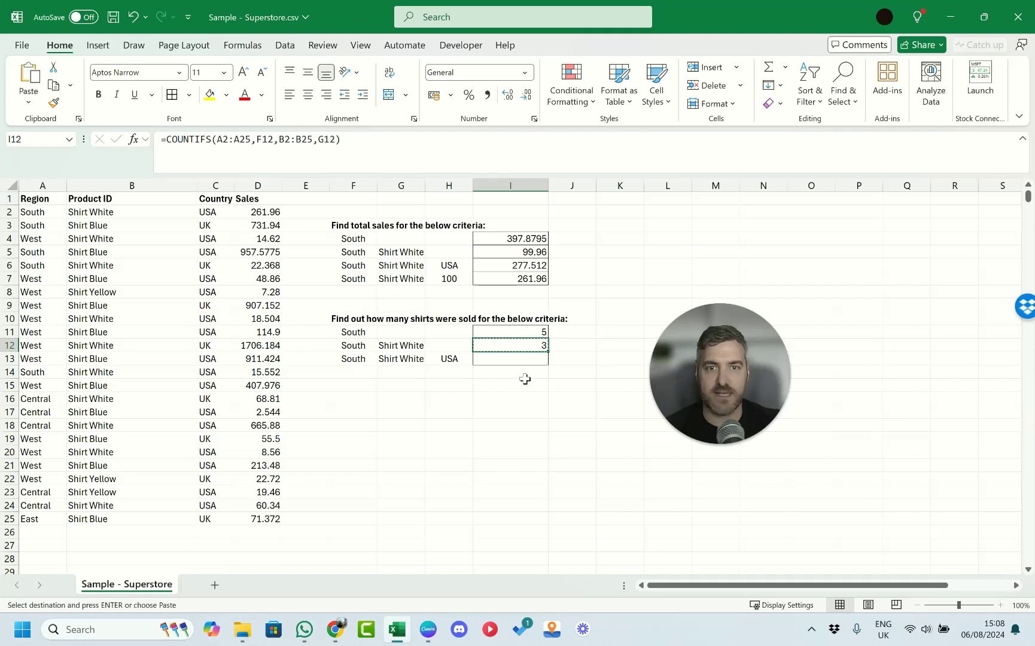
pyautogui.click(512, 360)
pyautogui.hotkey('ctrl', 'v')
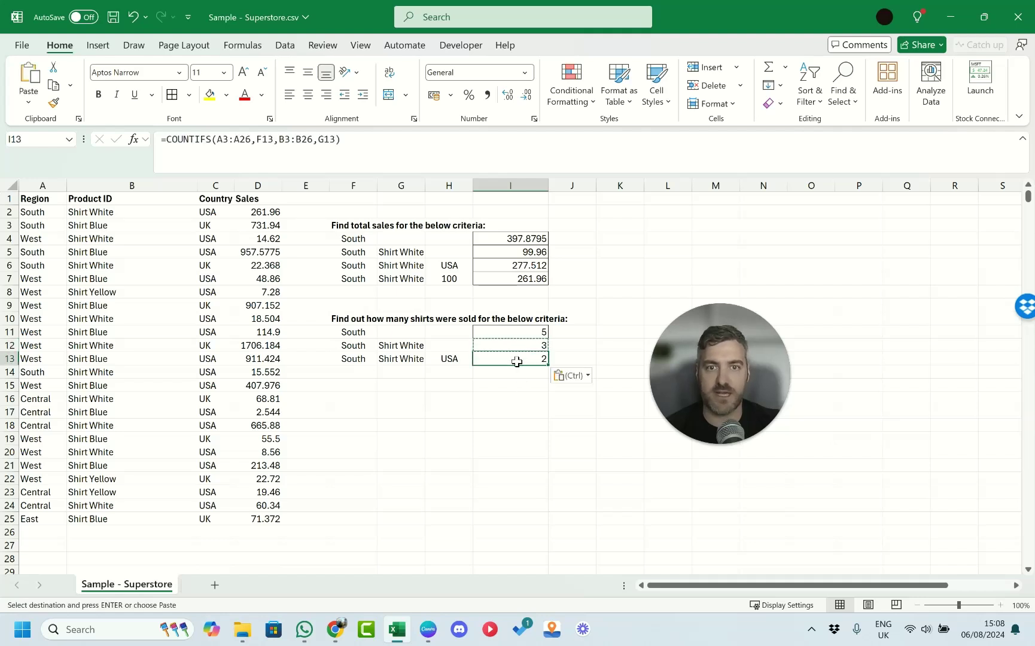
# - Correct the ranges in the I13 COUNTIFS formula to A2:A25 for region and B2:B25 for product
pyautogui.doubleClick(517, 362)
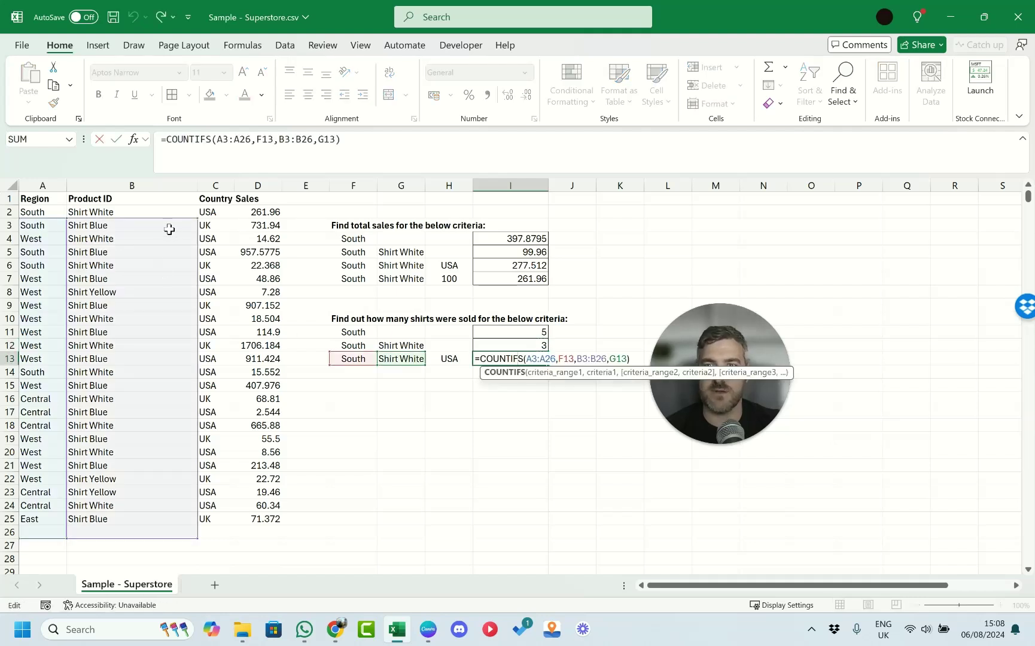
pyautogui.moveTo(161, 218); pyautogui.dragTo(161, 193)
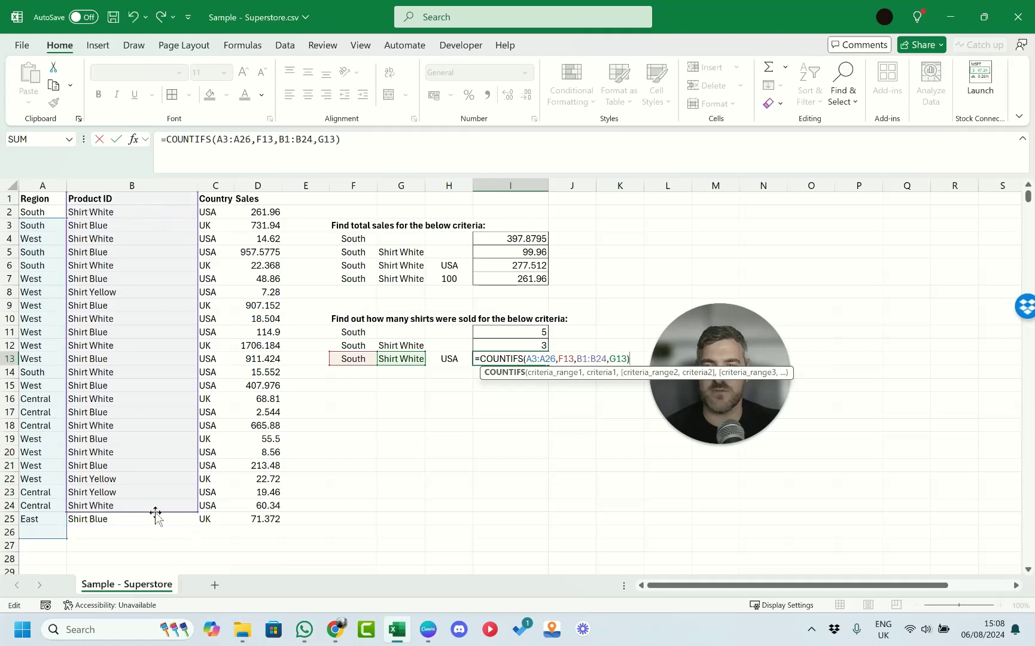
pyautogui.moveTo(155, 519); pyautogui.dragTo(156, 531)
pyautogui.moveTo(48, 537); pyautogui.dragTo(51, 529)
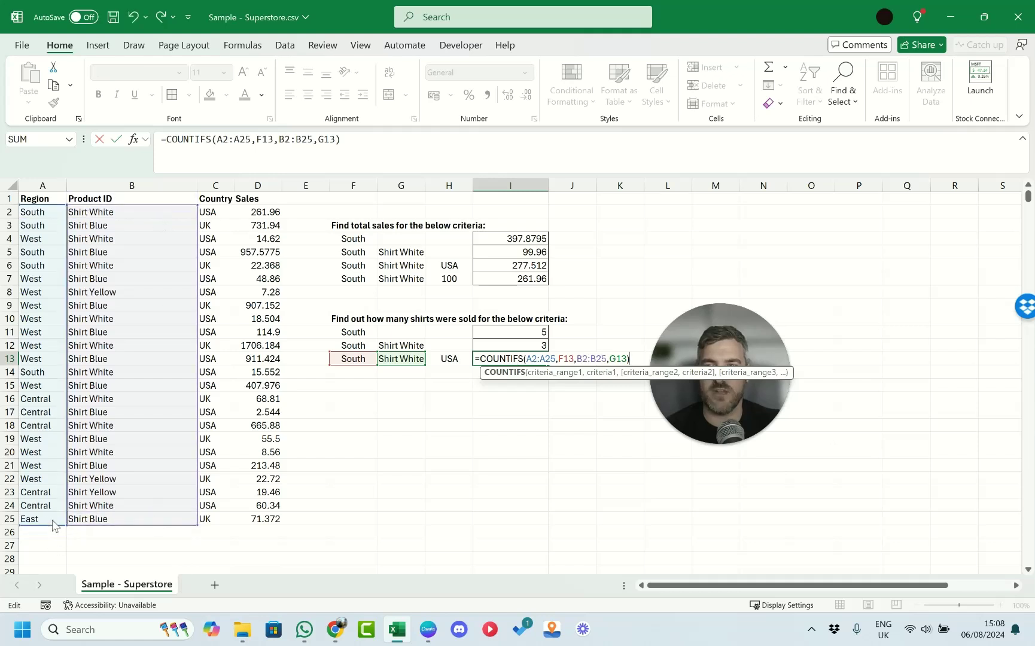
# - Add country range C2:C25 with H13 as the third criterion to the I13 COUNTIFS formula and confirm it
pyautogui.click(333, 149)
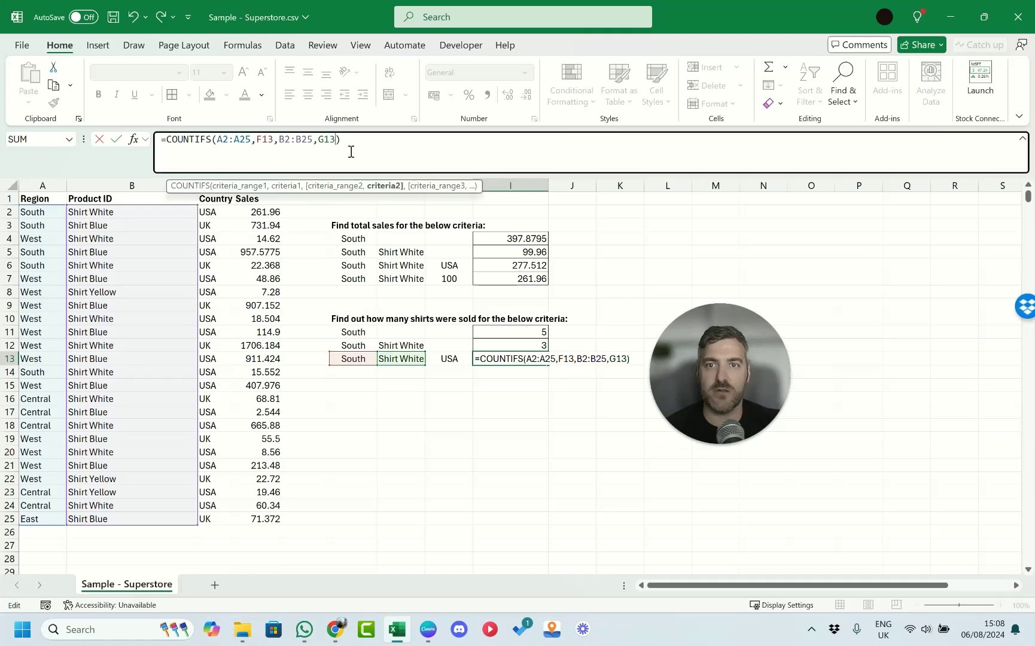
pyautogui.write(',')
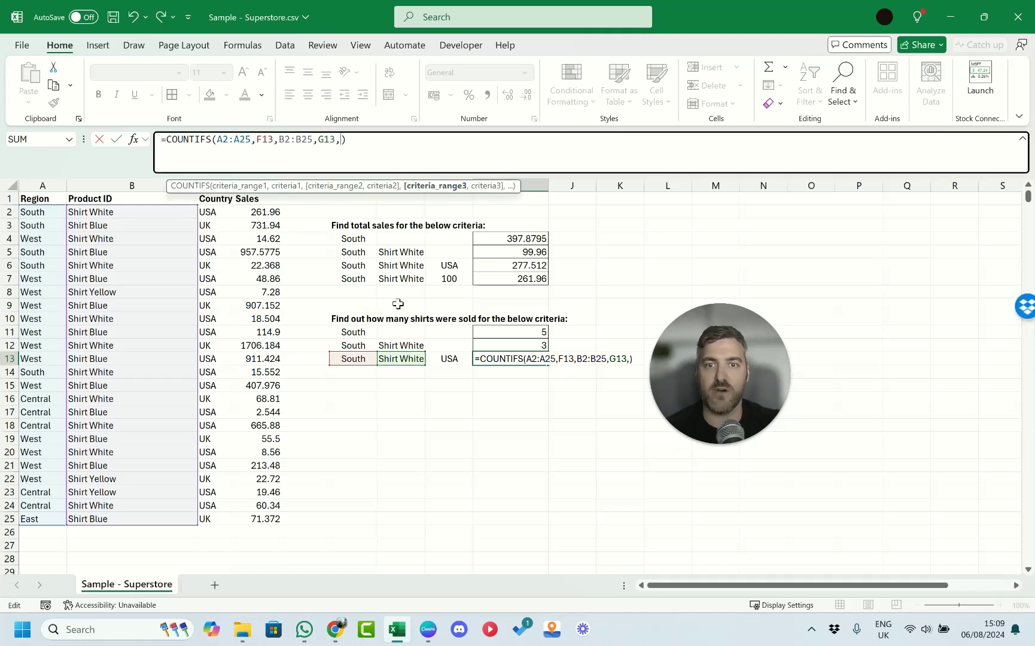
pyautogui.click(215, 212)
pyautogui.hotkey('ctrl', 'shift', 'Down')
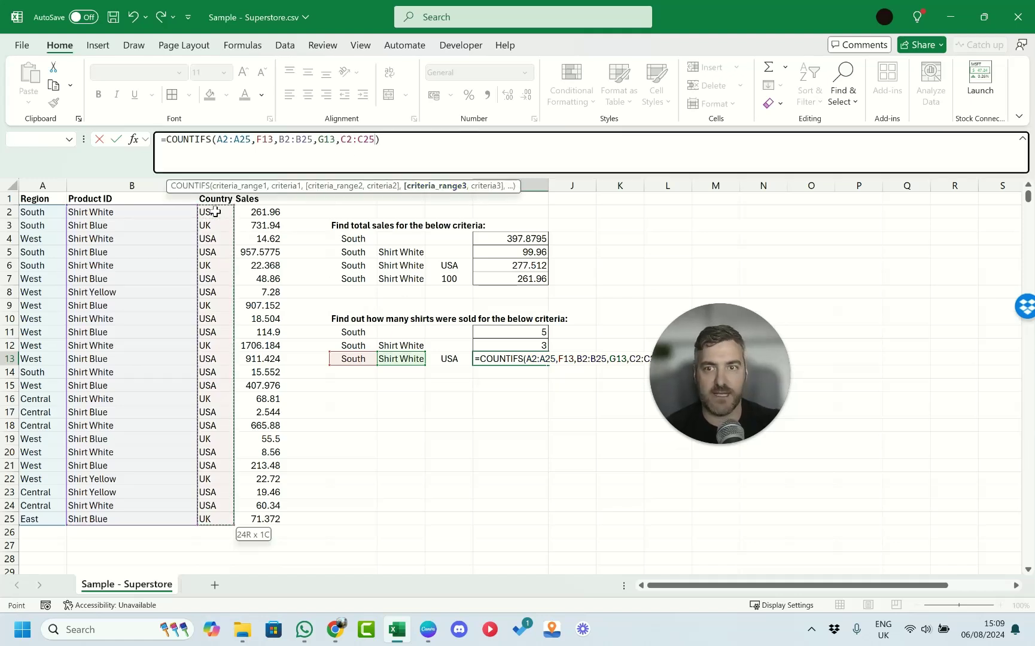
pyautogui.write(',')
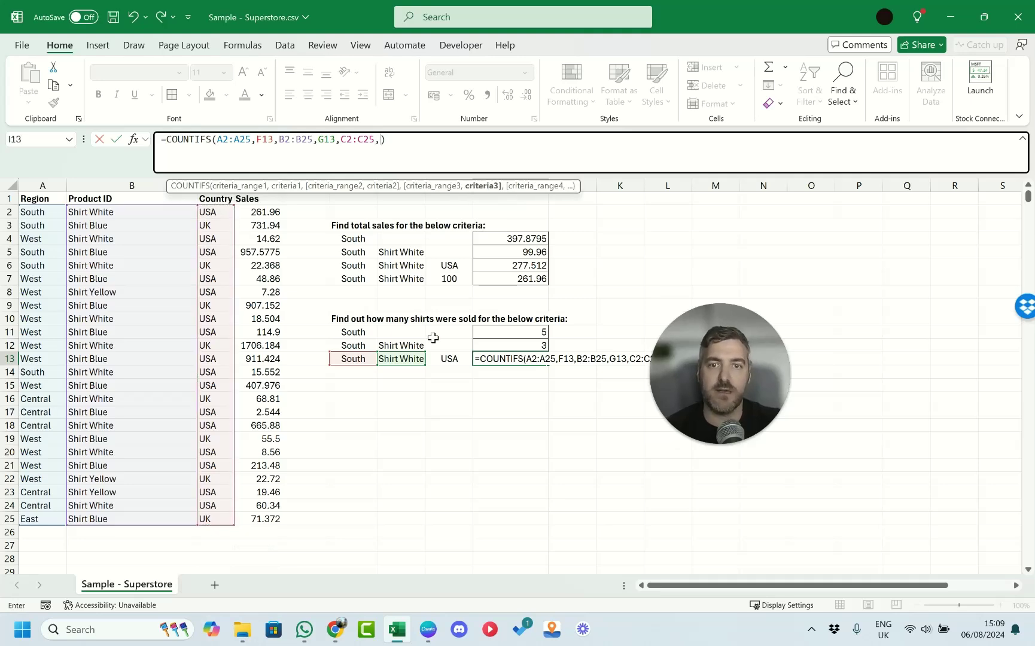
pyautogui.click(447, 358)
pyautogui.press('Return')
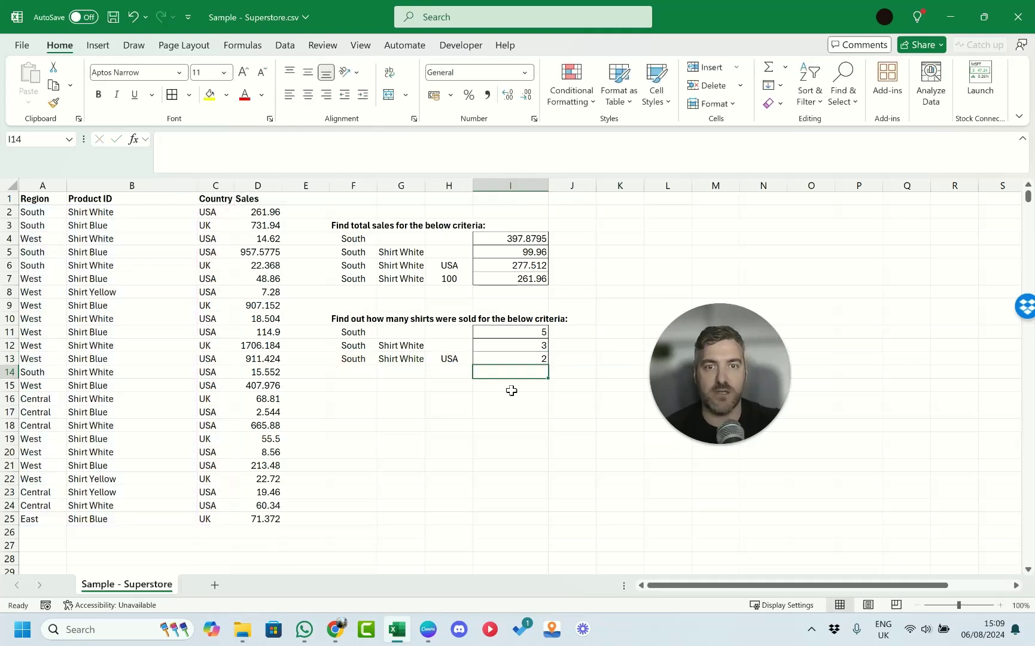
pyautogui.click(537, 397)
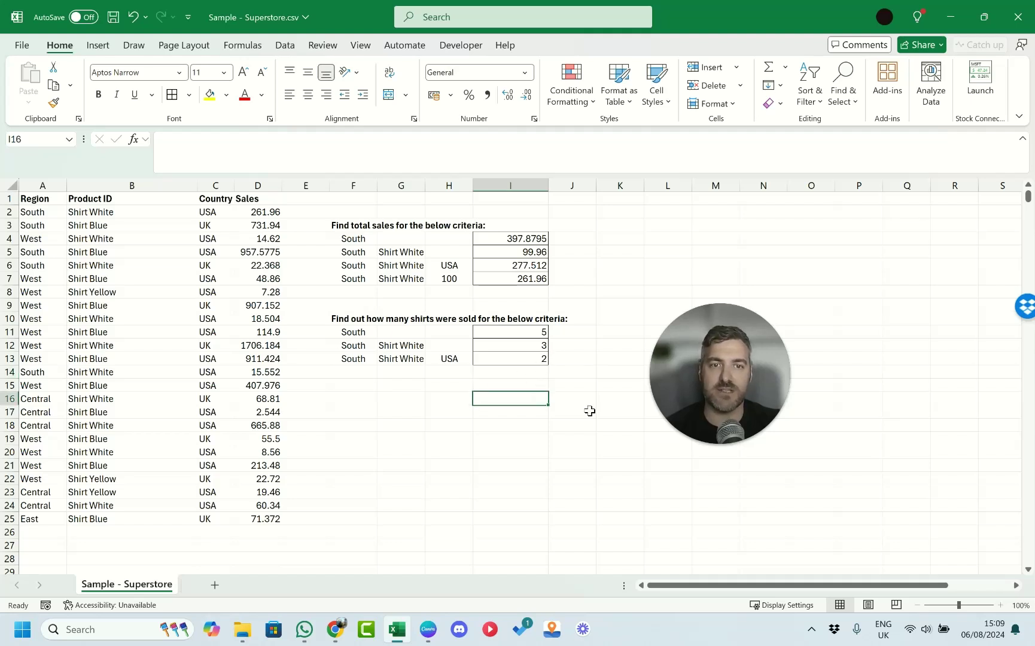